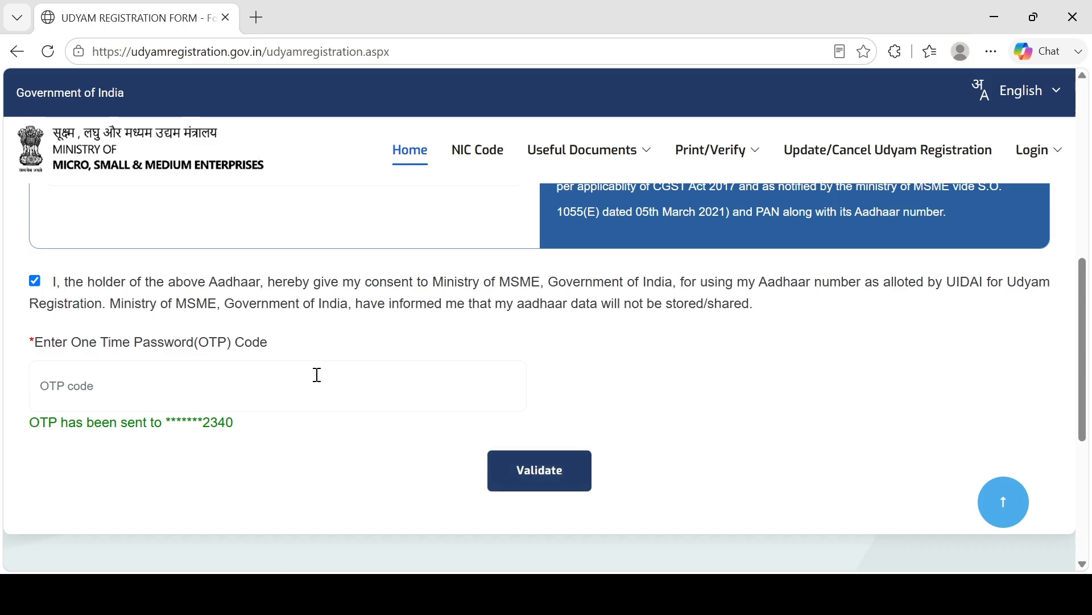
- Enter the received mobile OTP and submit it for Aadhaar validation
click(316, 375)
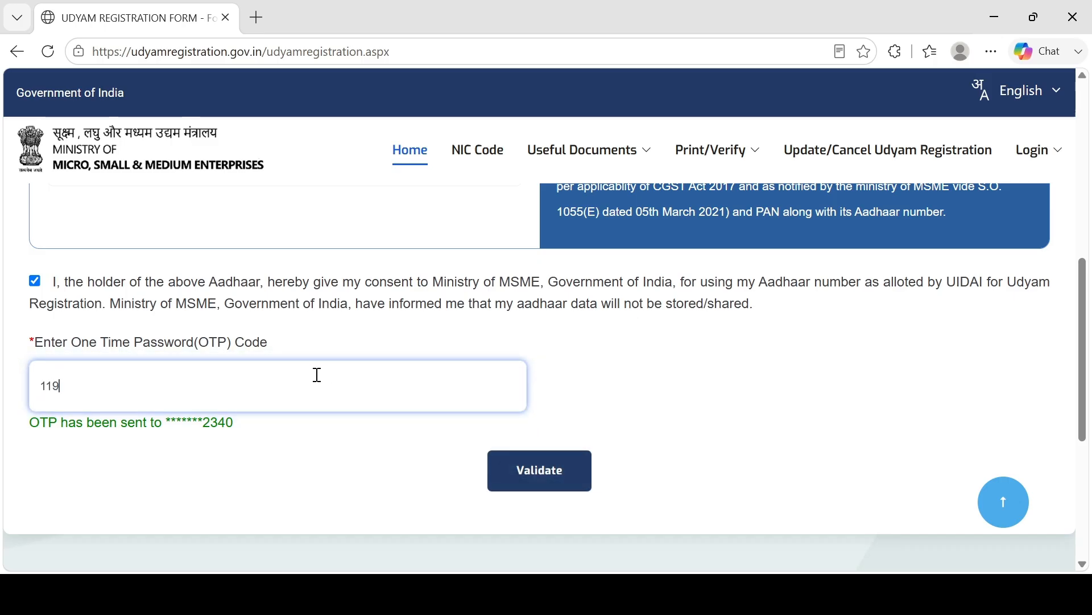
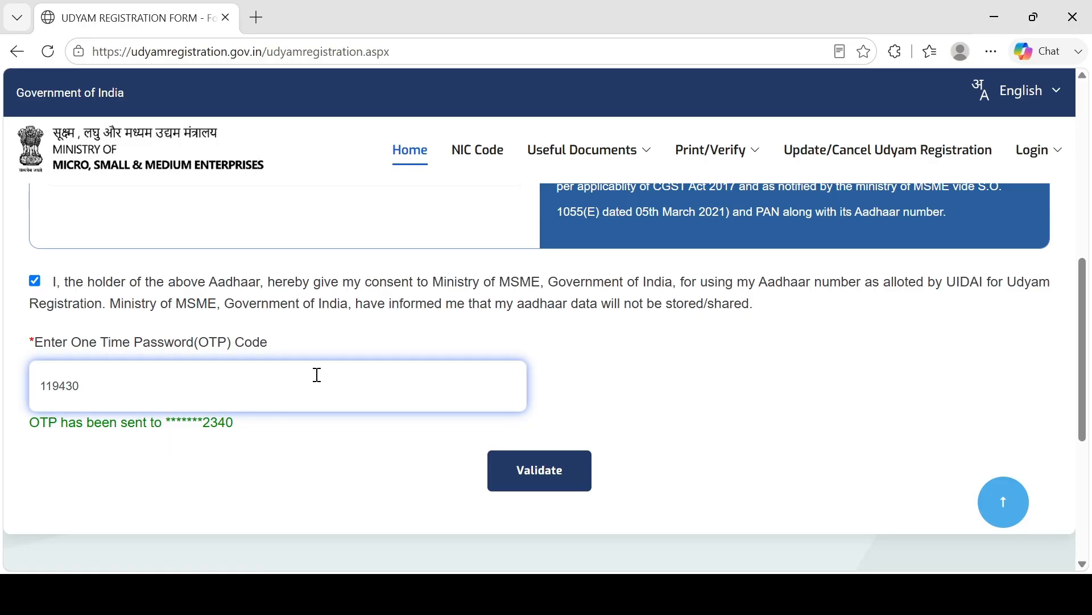
click(498, 481)
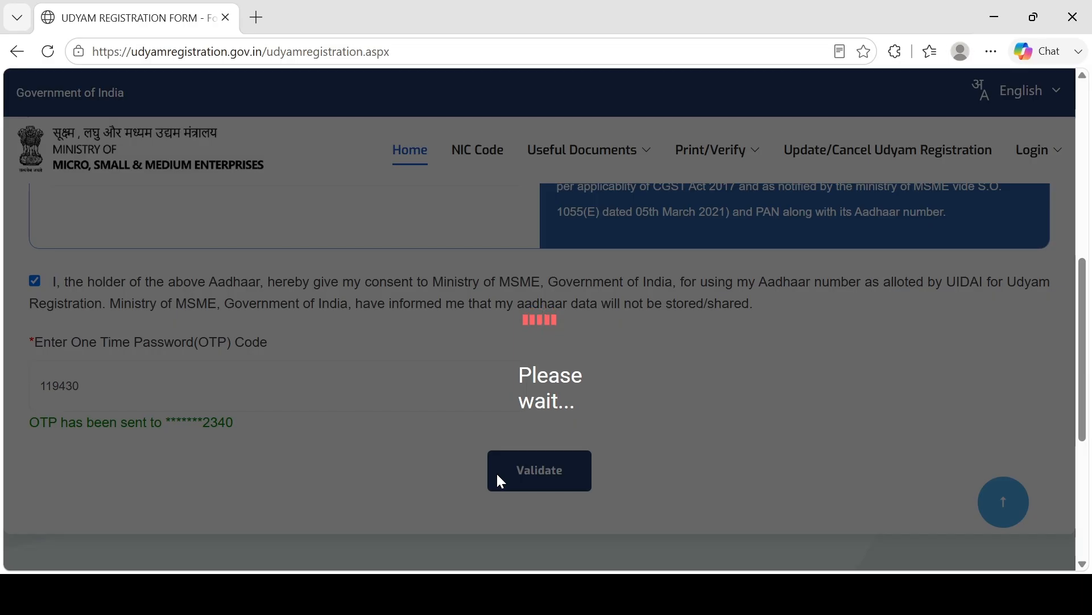
- Choose '1. Proprietary' from the PAN Verification Type of Organisation dropdown
scroll(499, 481, down, 5)
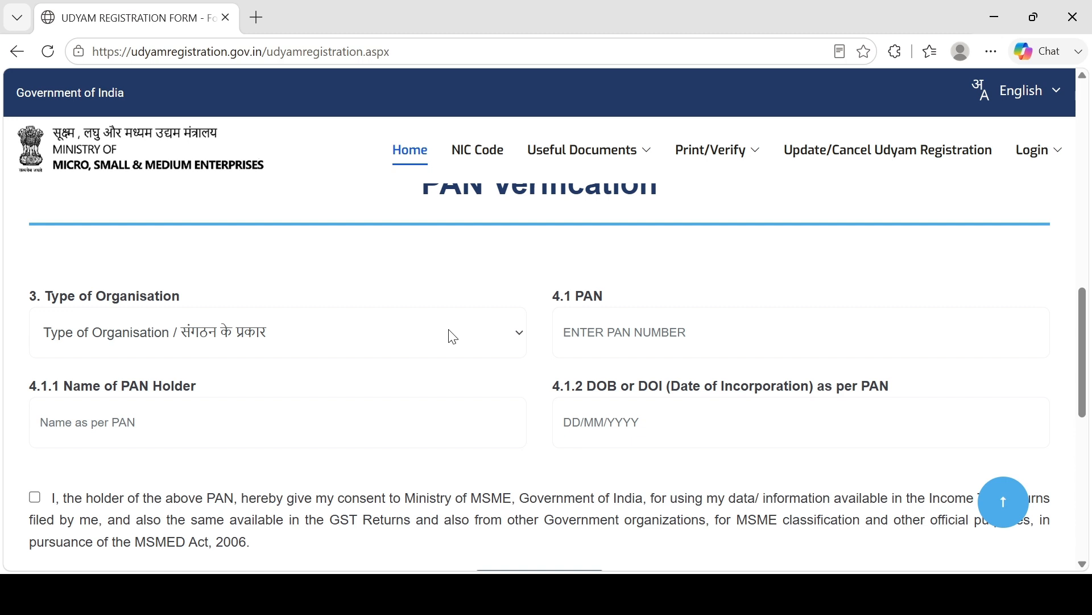
click(331, 57)
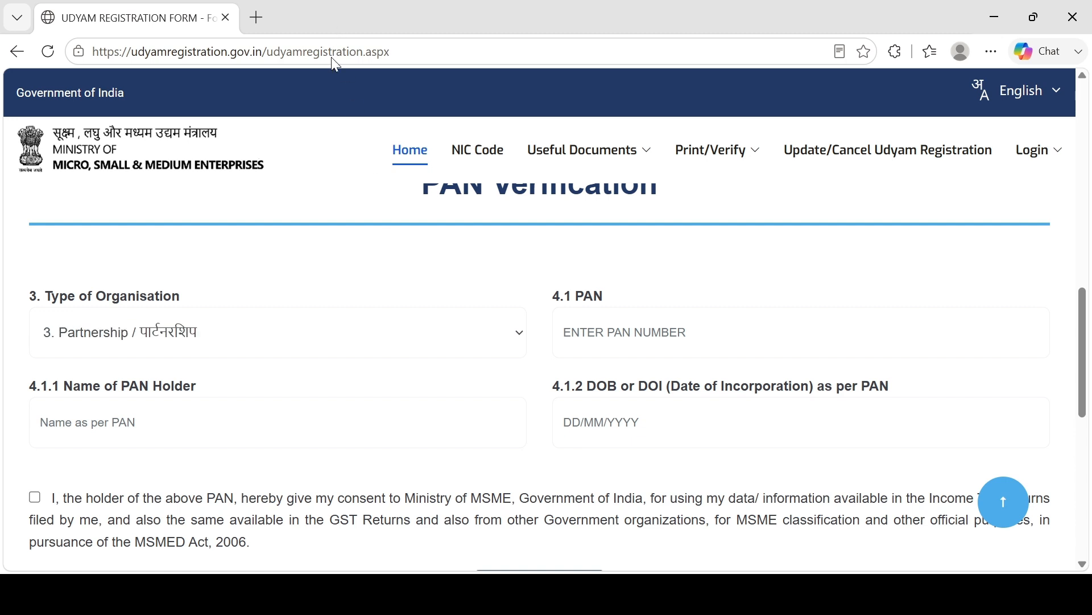
key(Down)
key(Down)
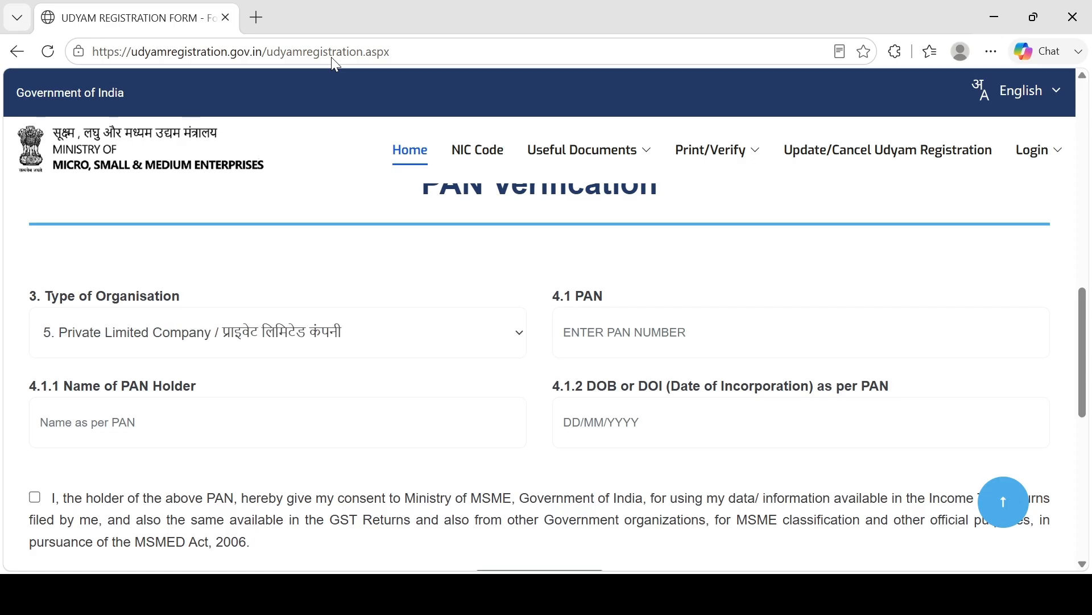
key(Down)
key(Down)
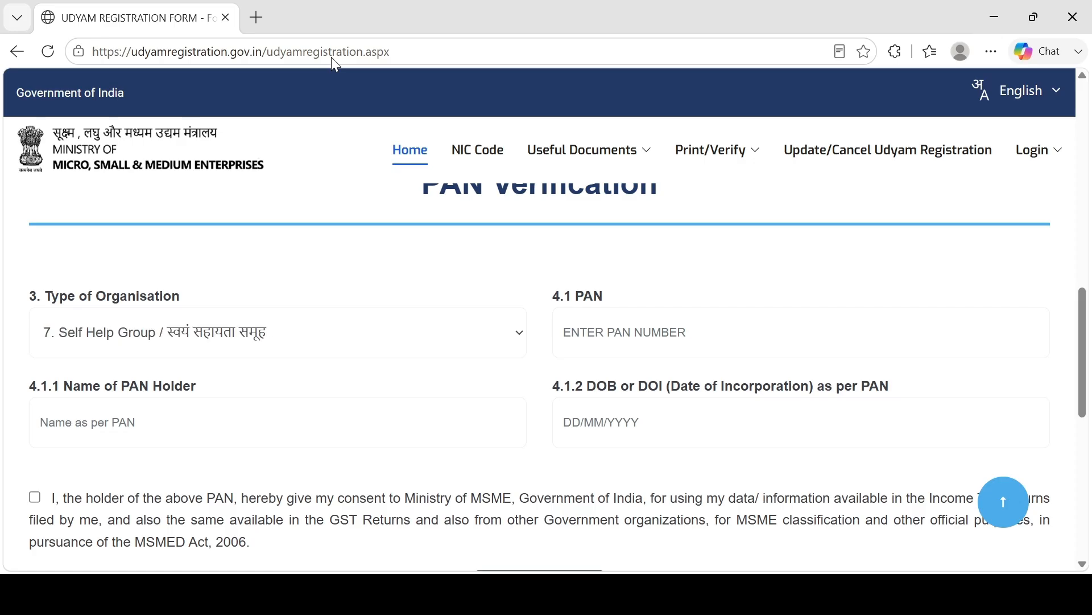
key(Down)
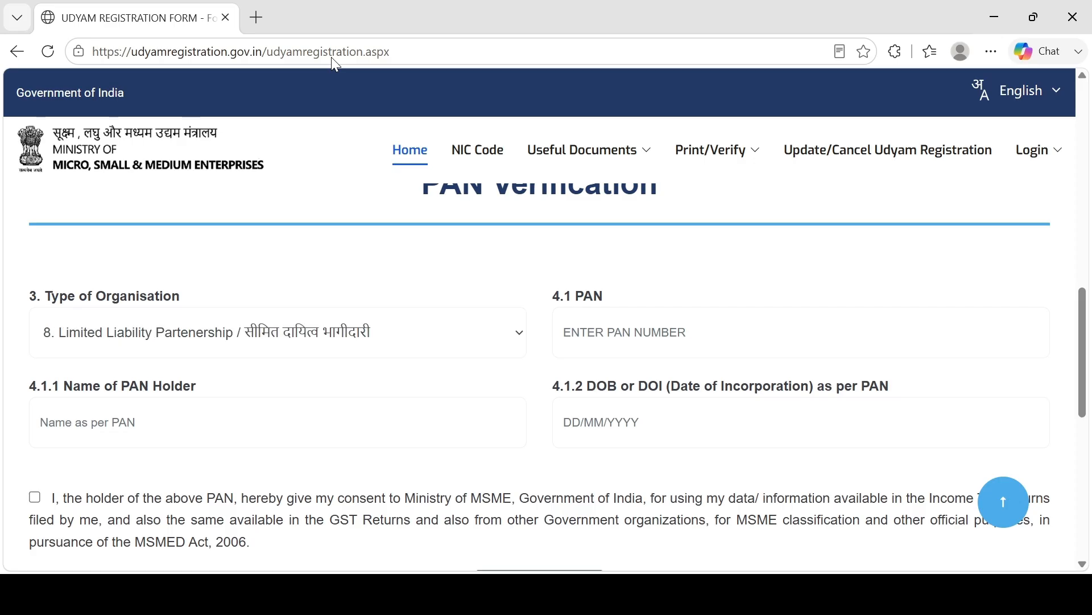
key(Down)
key(Down)
key(Down)
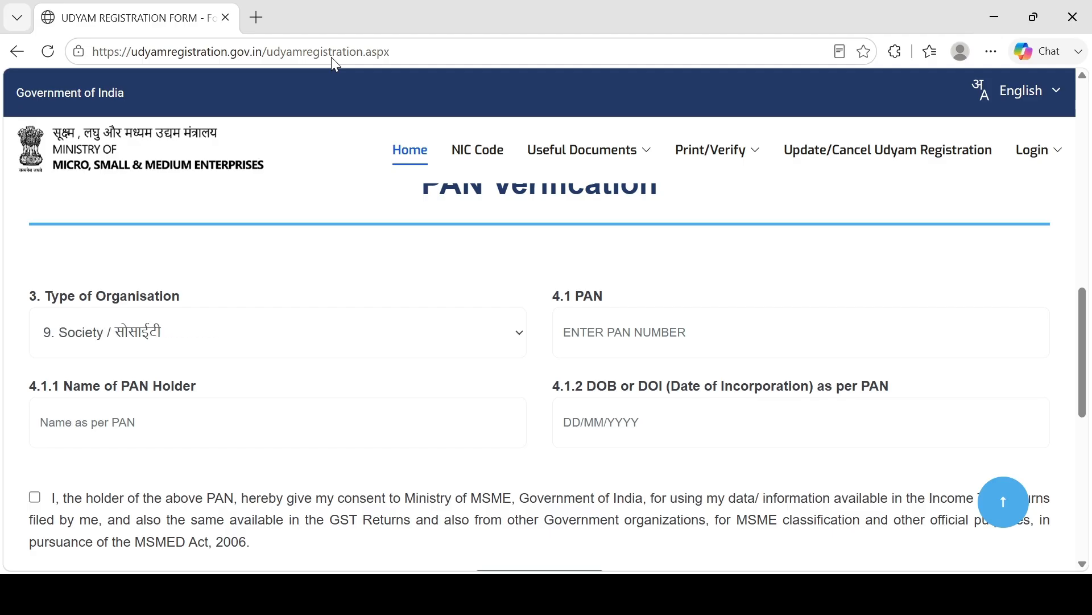
key(Up)
key(Home)
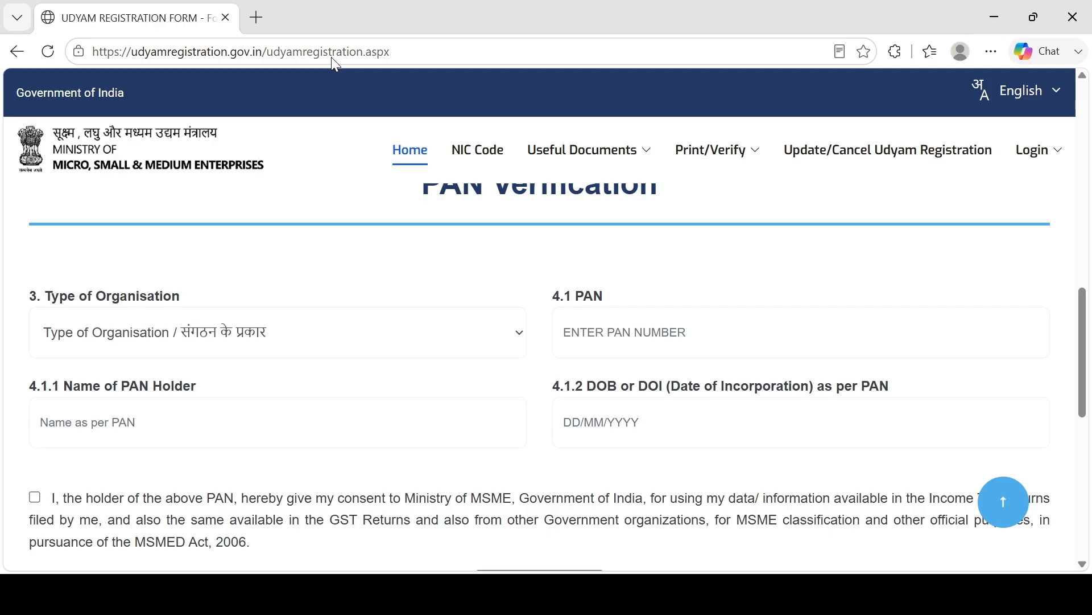
key(Down)
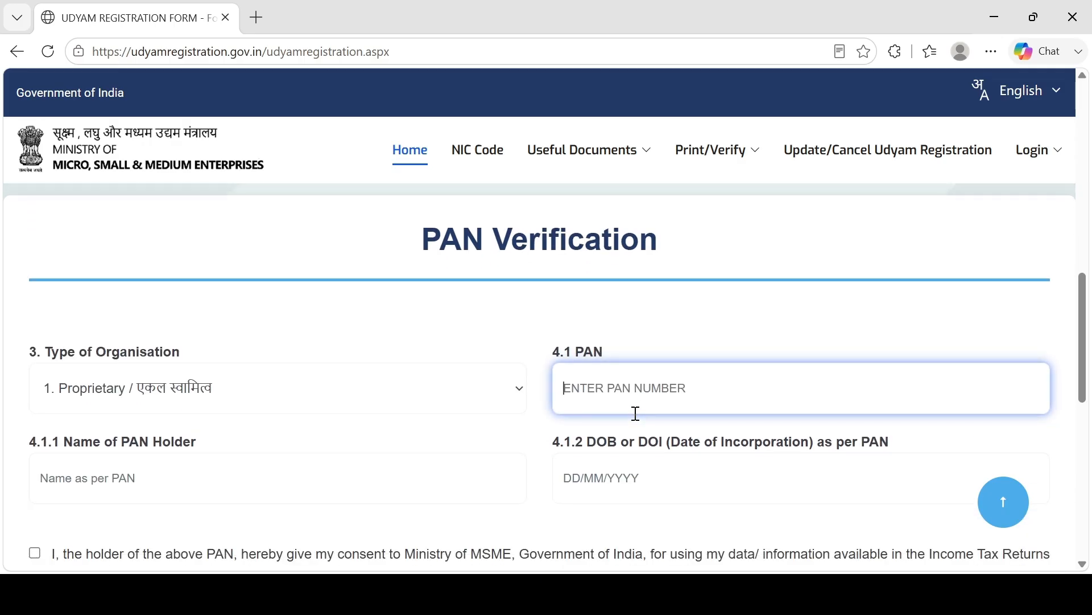
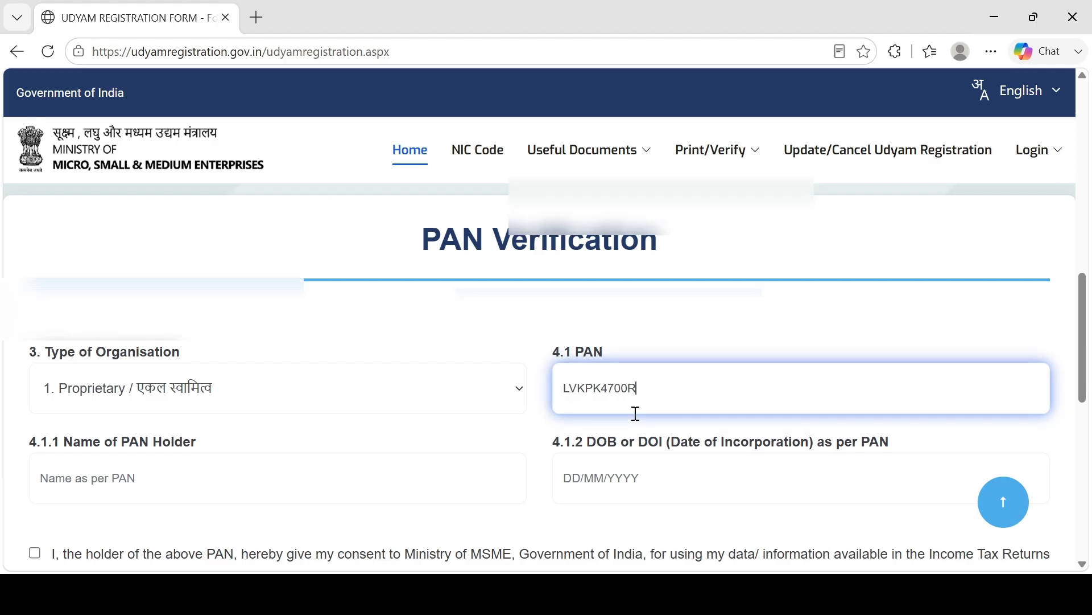
- Enter the PAN, the PAN holder's name and their date of birth
scroll(636, 413, down, 3)
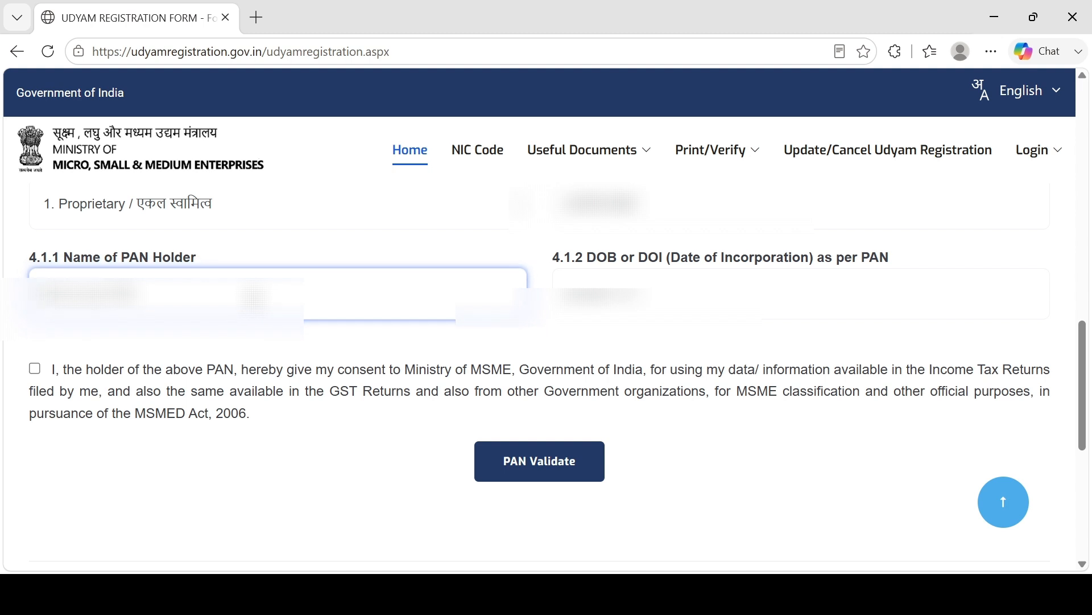
text([unreadable])
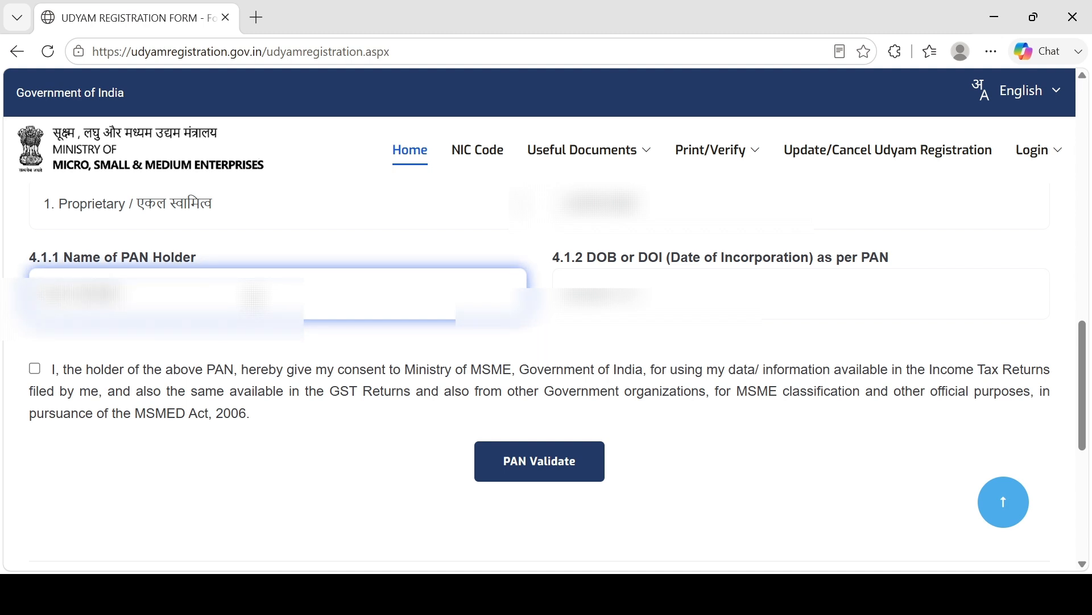
click(610, 289)
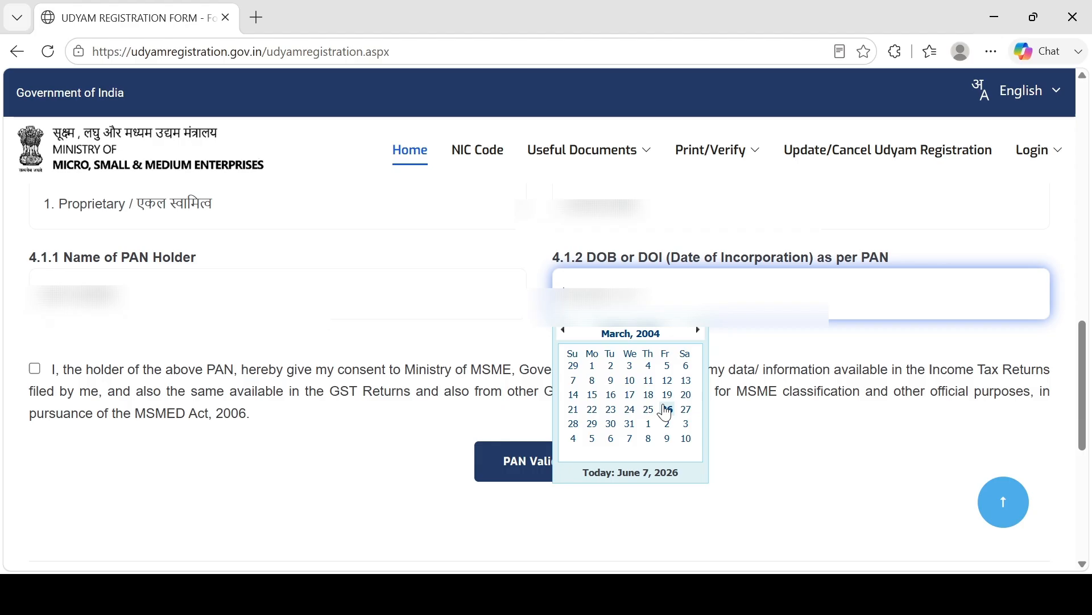
click(667, 398)
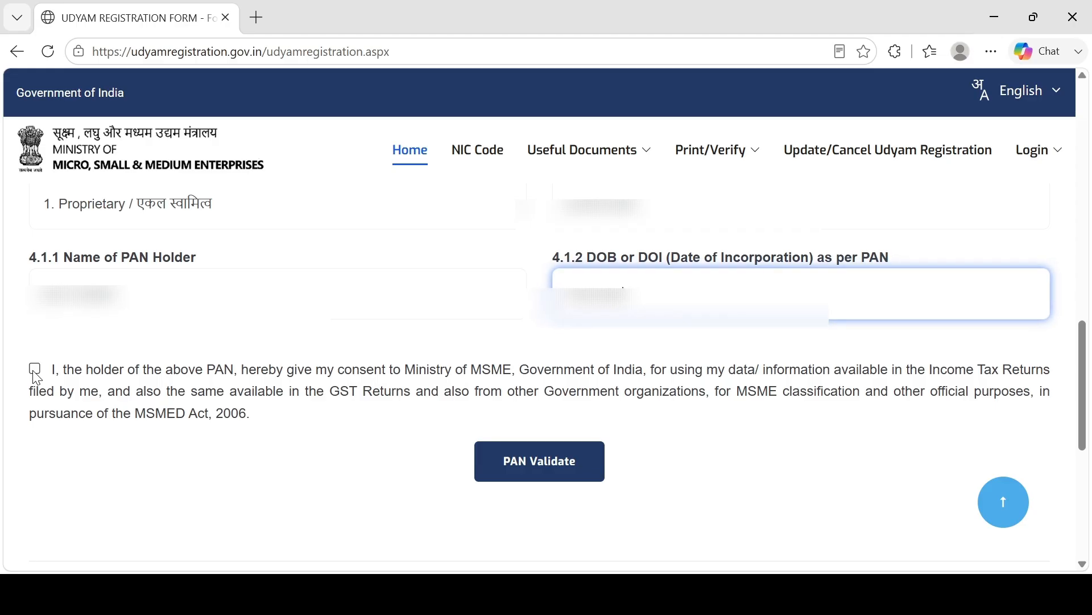
- Give consent to use the PAN data and validate the PAN
click(35, 370)
click(552, 471)
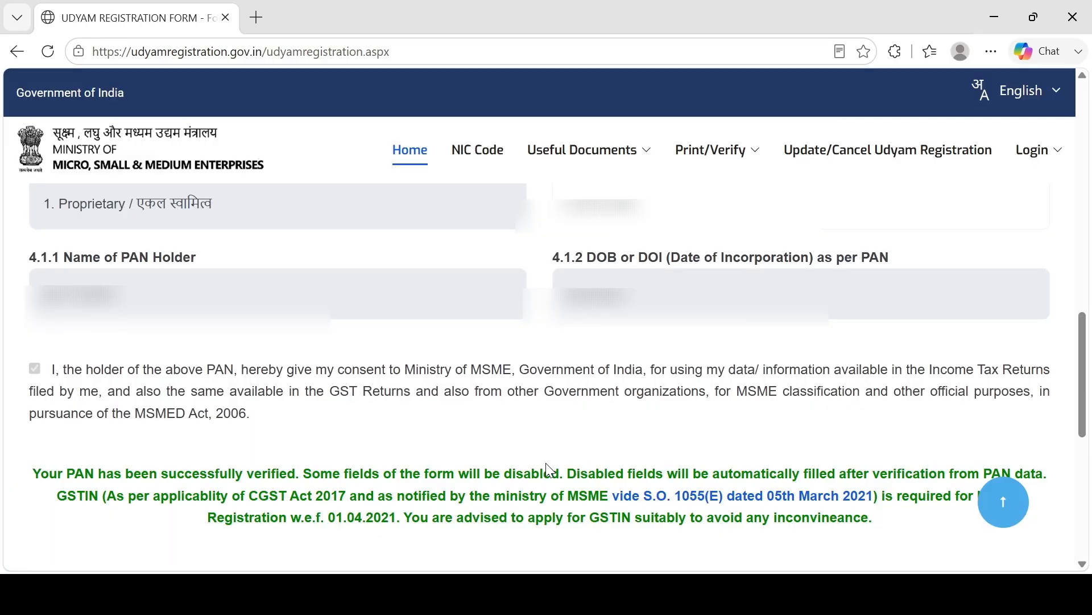
scroll(545, 463, down, 2)
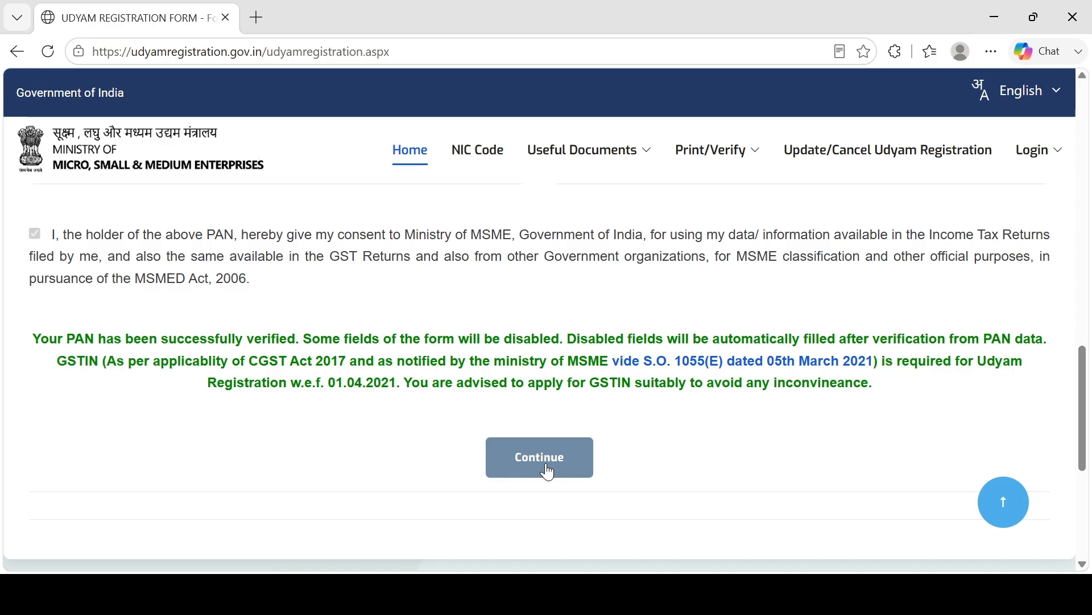
- Continue past PAN verification and enter 0 for written down value and exclusion cost
click(548, 470)
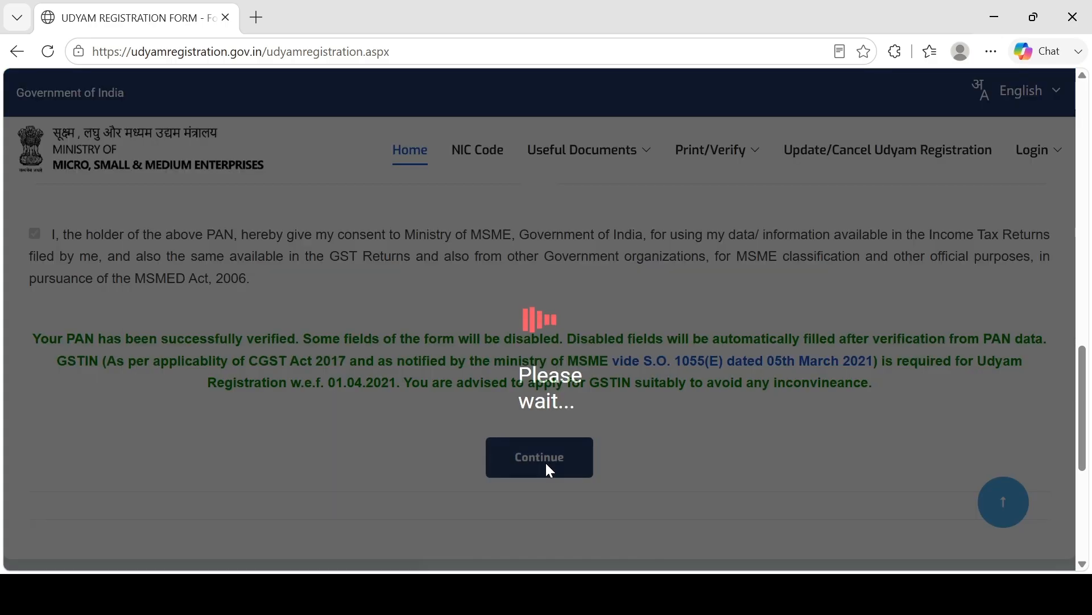
scroll(550, 470, down, 3)
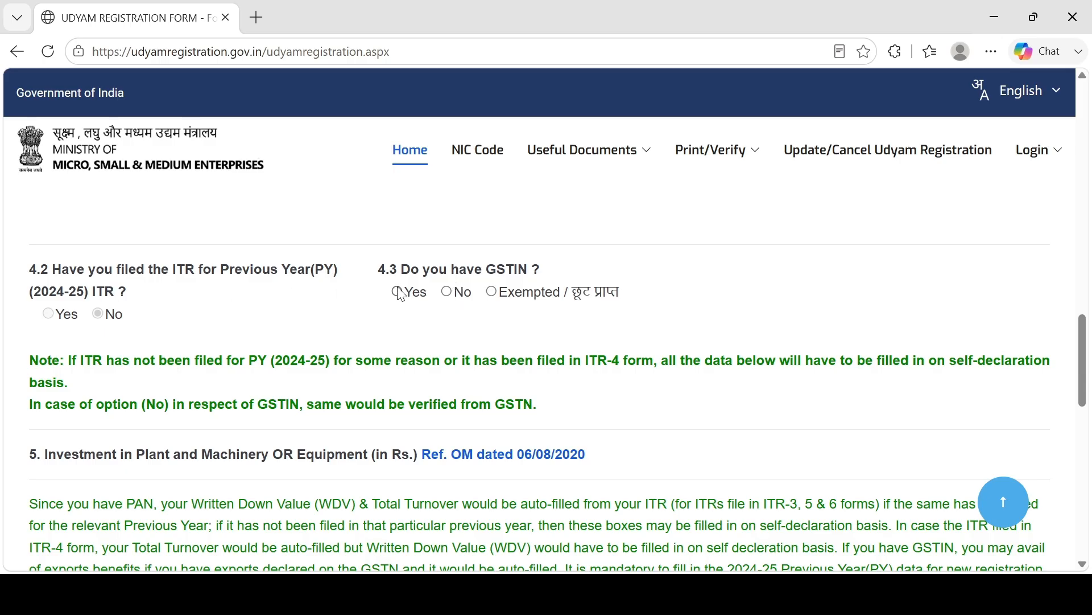
scroll(402, 327, down, 5)
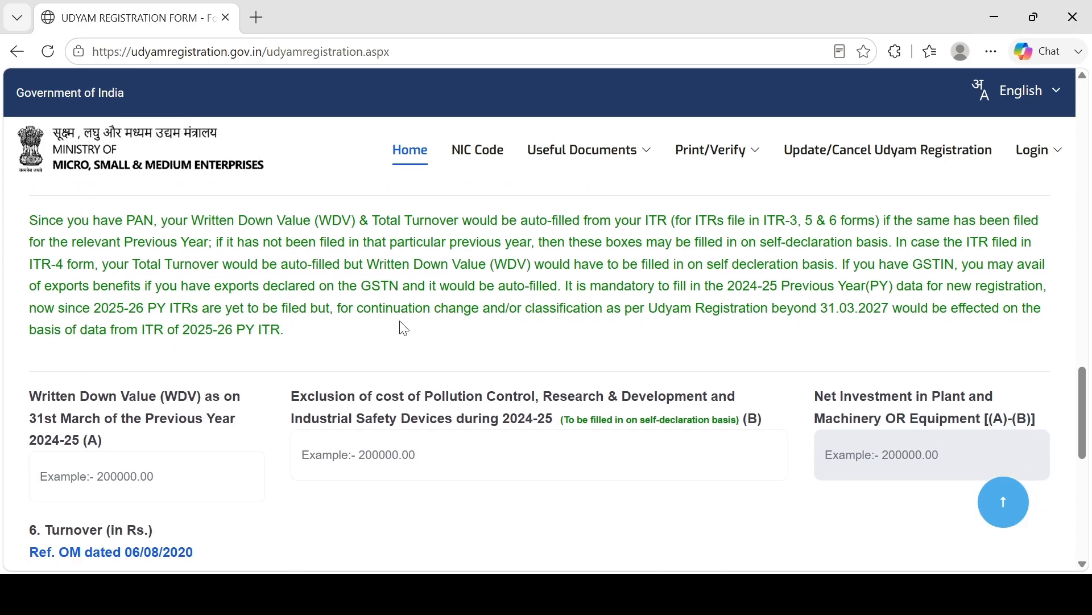
click(134, 473)
text(0)
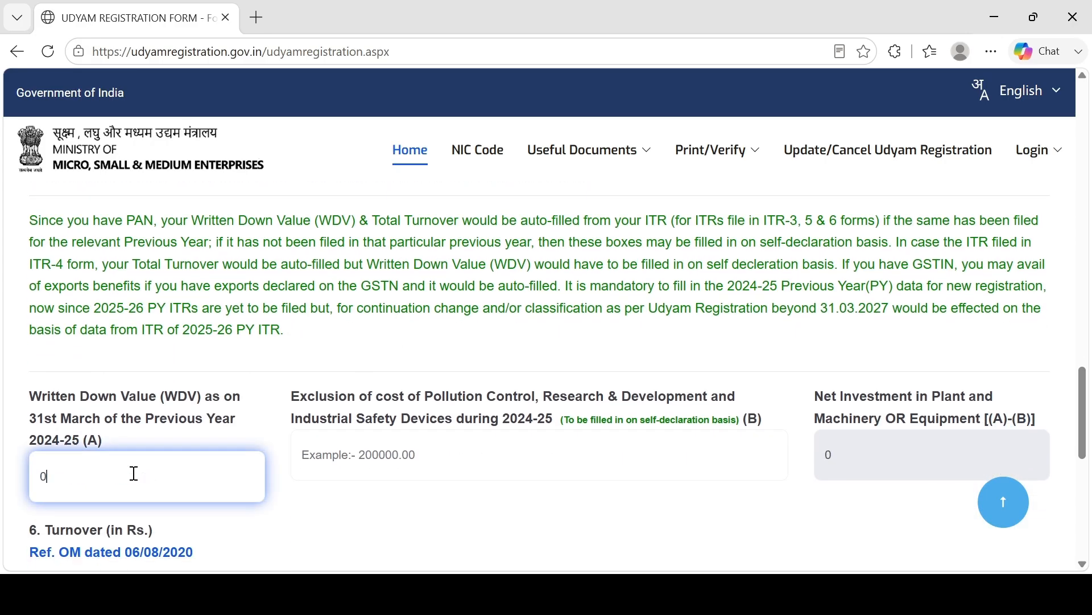
click(312, 455)
text(0)
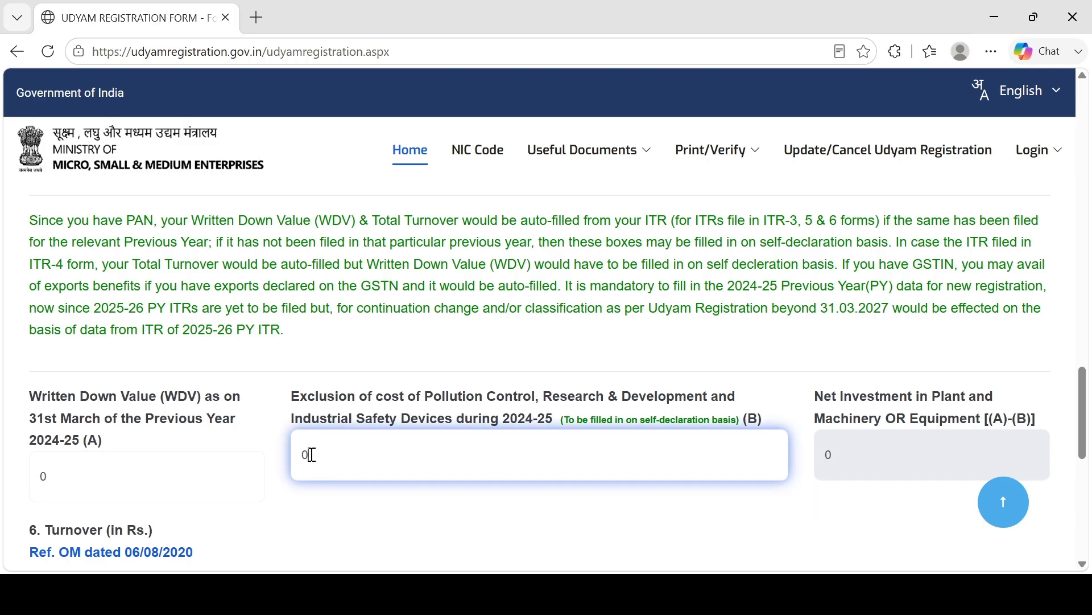
- Enter 0 as the 2024-25 total turnover
scroll(487, 469, down, 5)
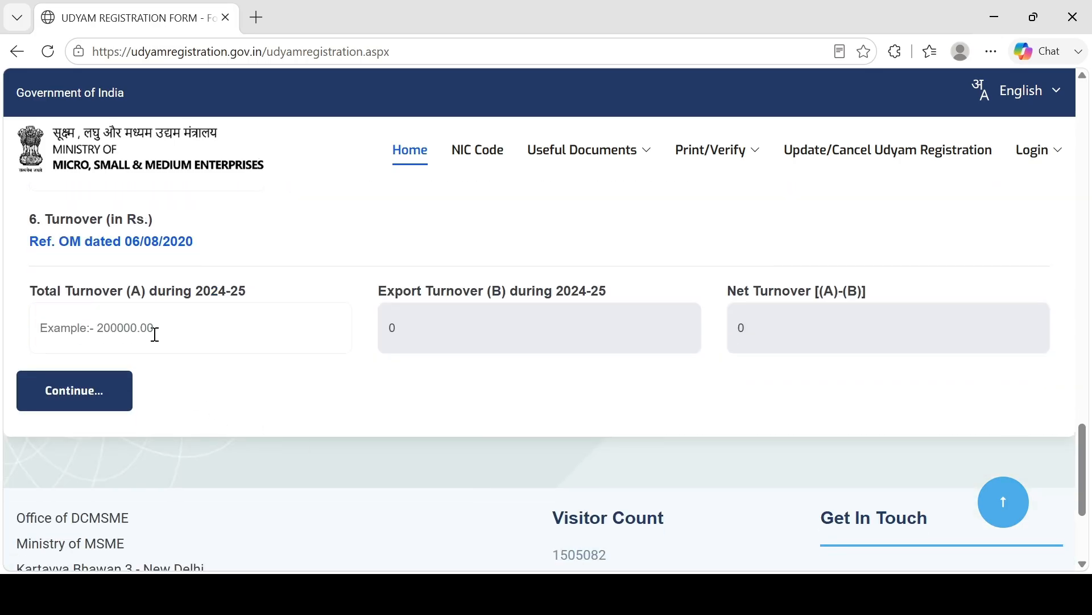
click(154, 334)
text(0)
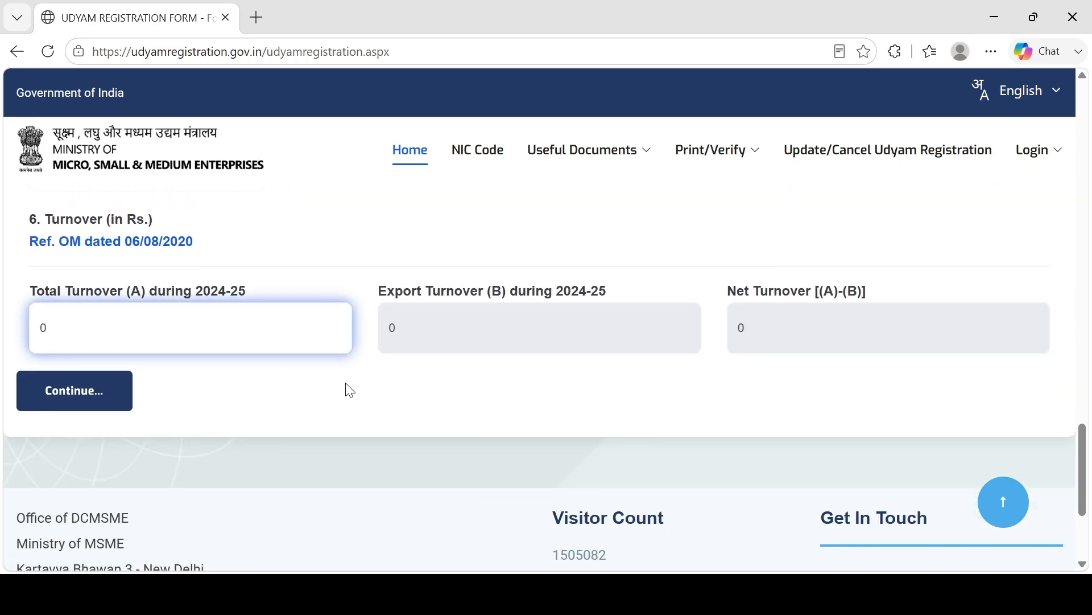
scroll(348, 387, down, 2)
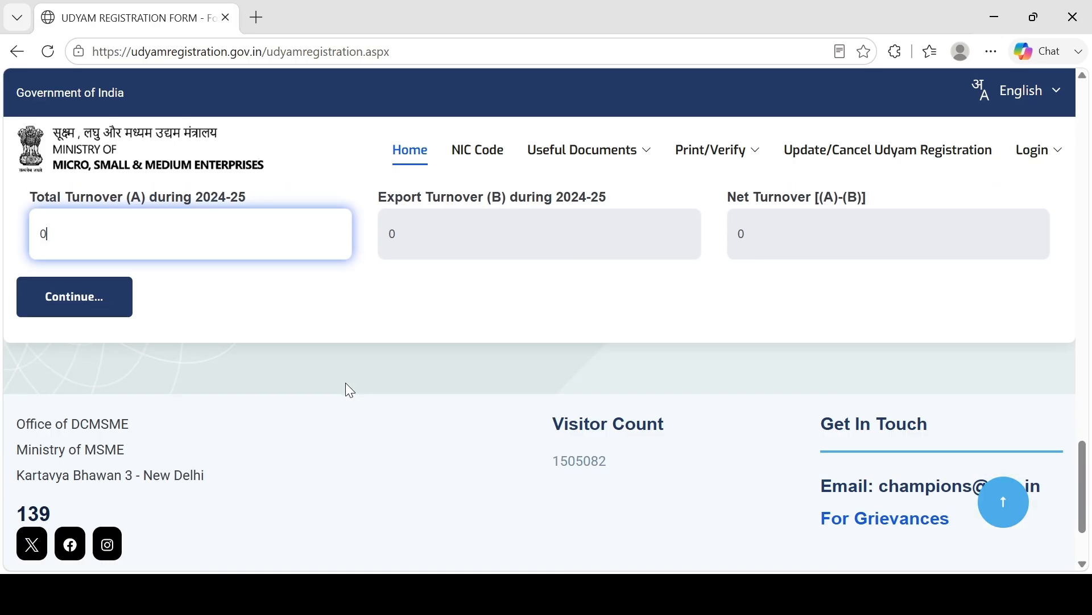
- Continue to Basic Details and enter 'CHARACTER SHOP' as the enterprise name
click(74, 305)
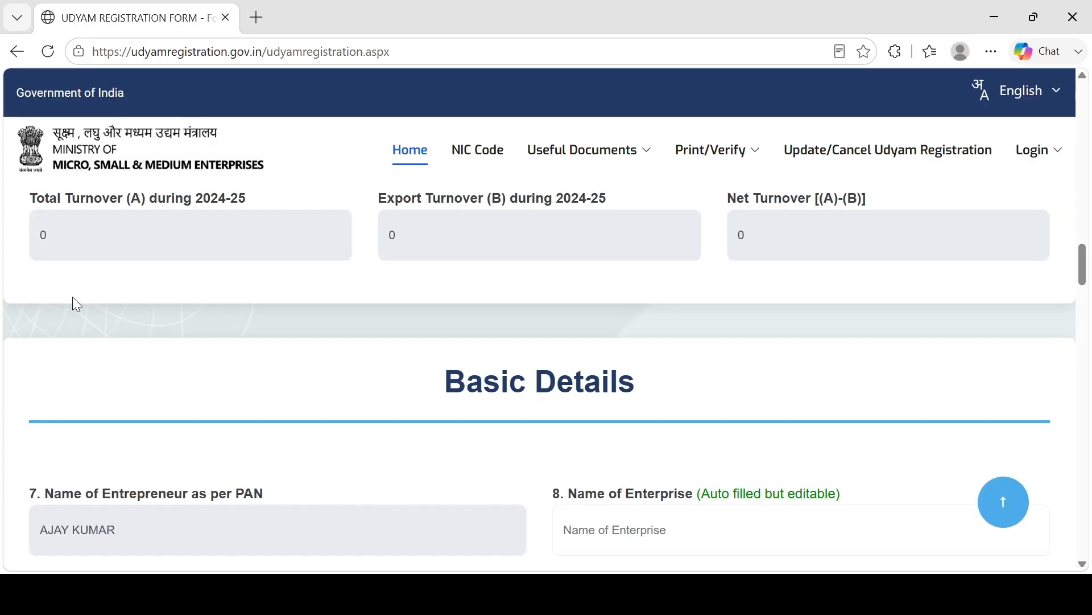
scroll(309, 327, down, 5)
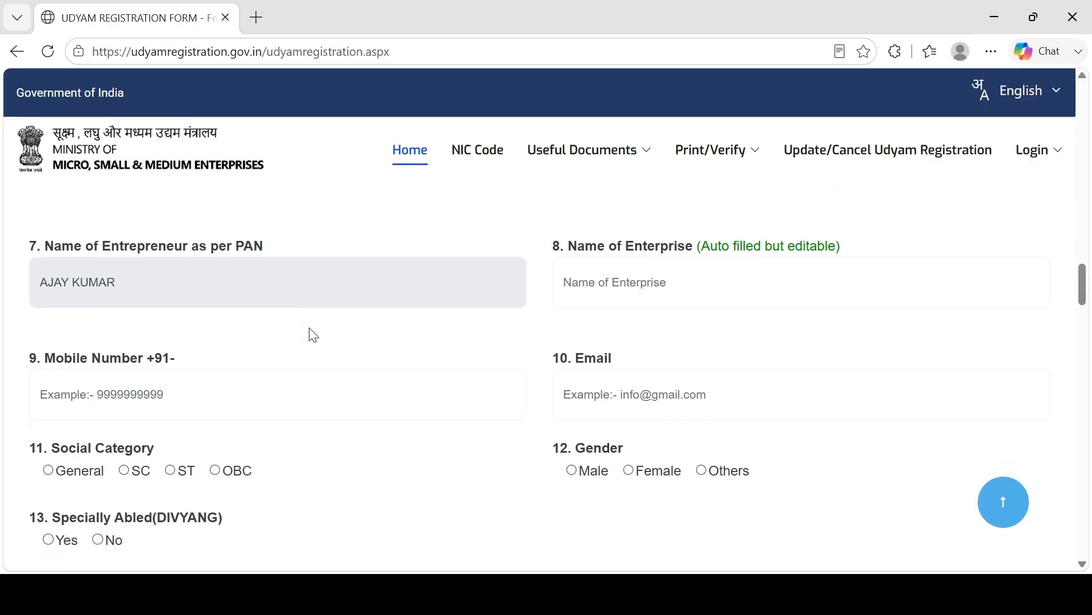
click(711, 278)
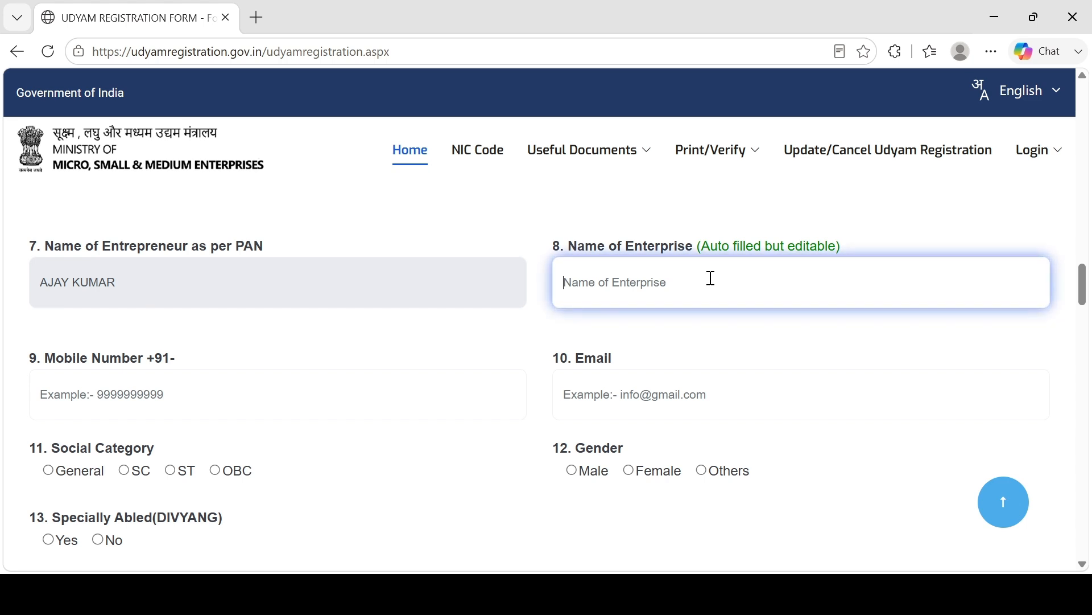
scroll(711, 278, up, 1)
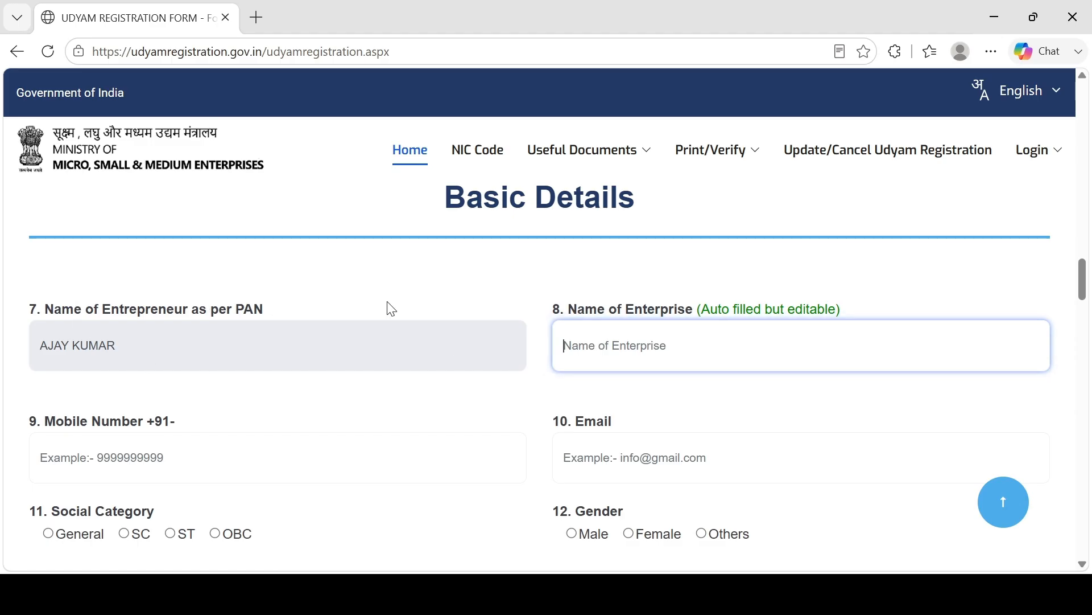
text(CHARA)
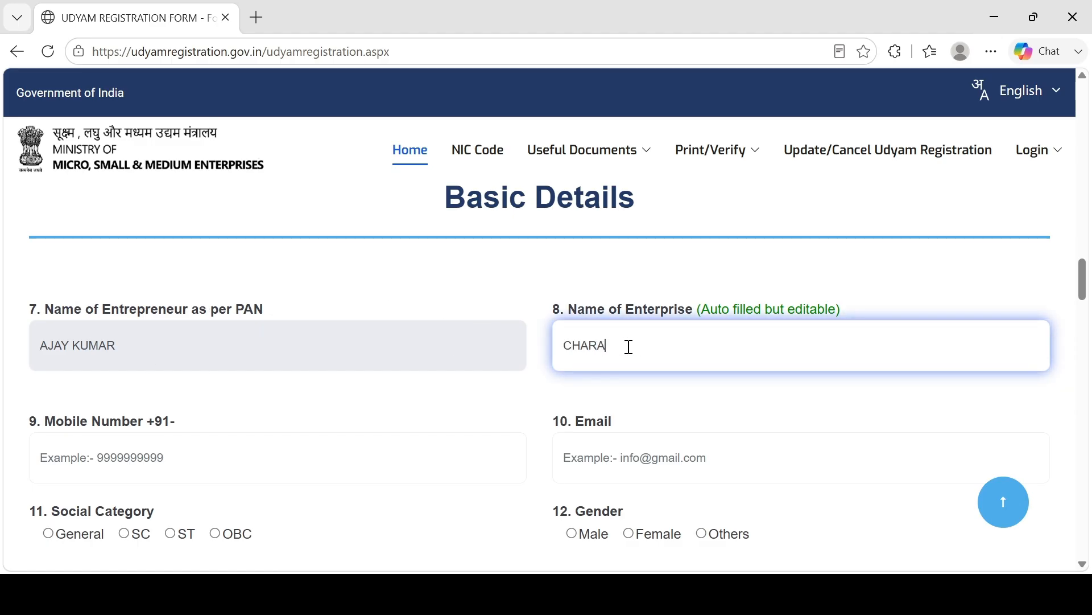
text(CTER SHOP)
- Fill in the entrepreneur's mobile number and e-mail address
scroll(627, 346, down, 1)
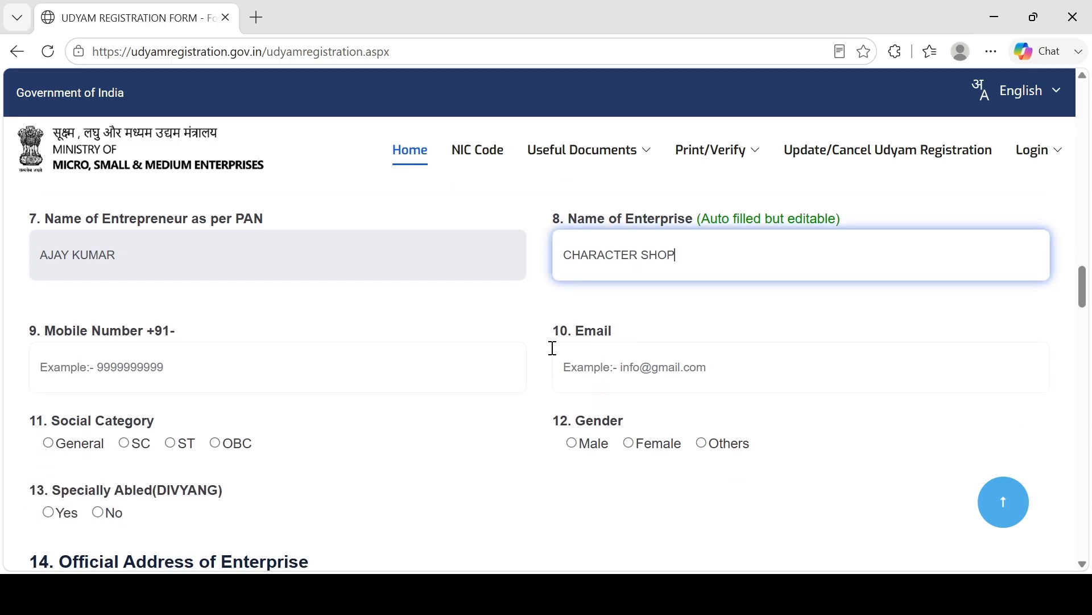
click(235, 371)
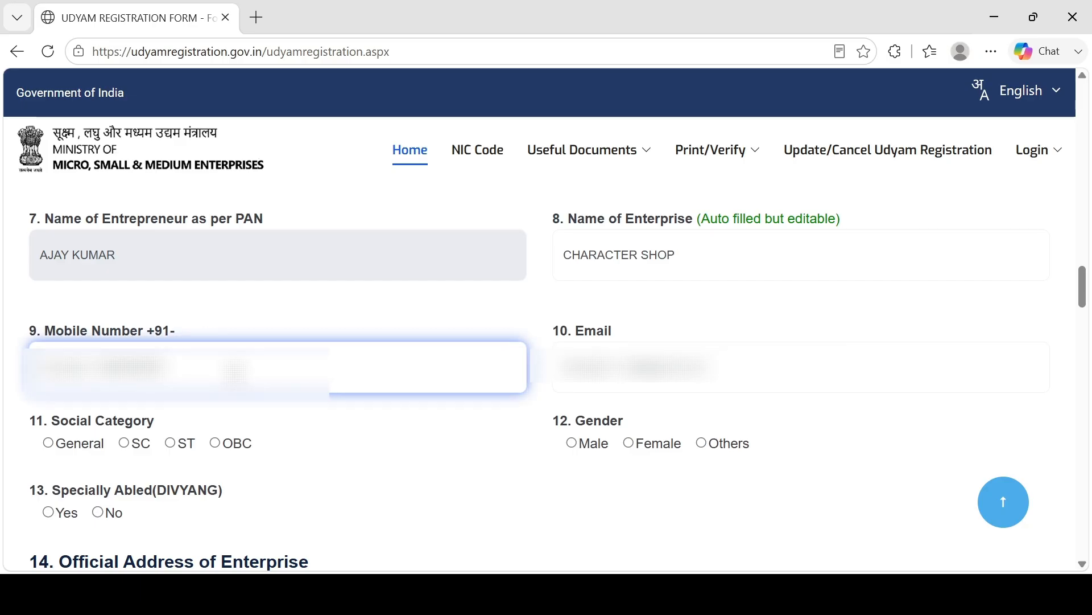
text(******)
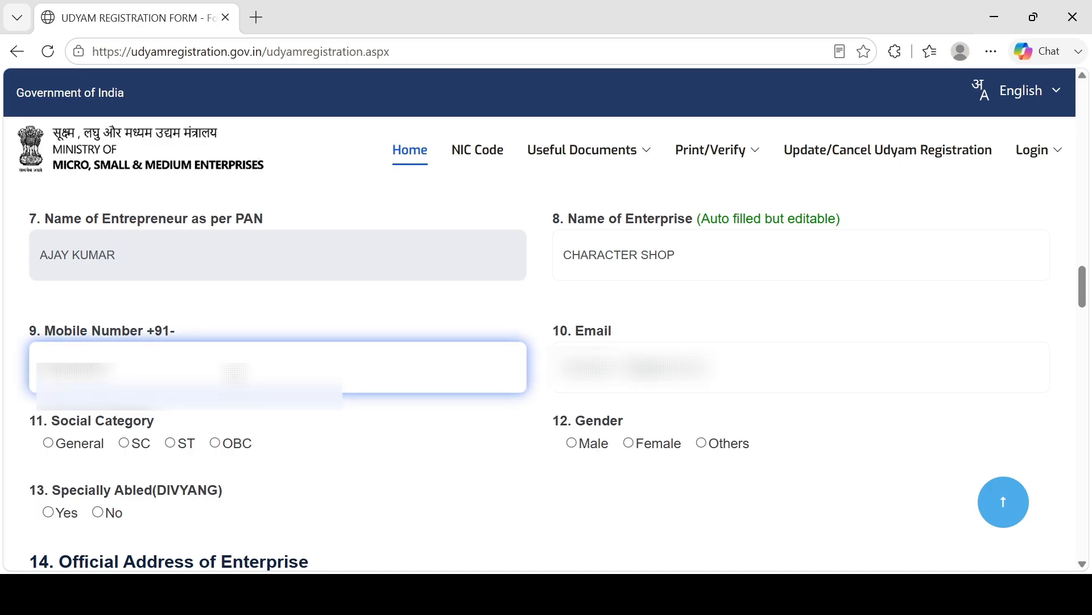
click(644, 370)
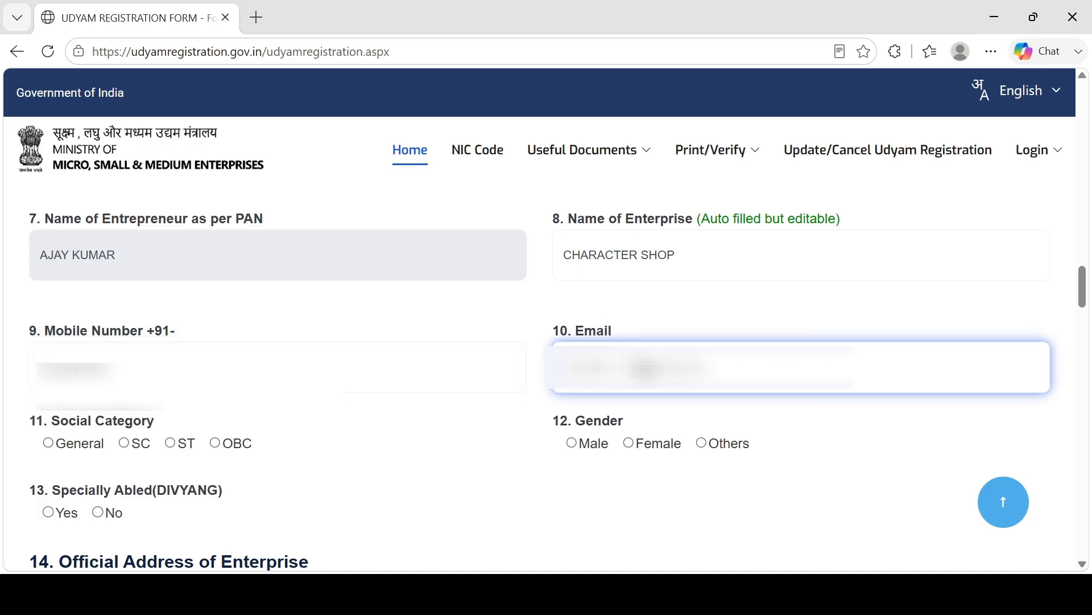
text(**********)
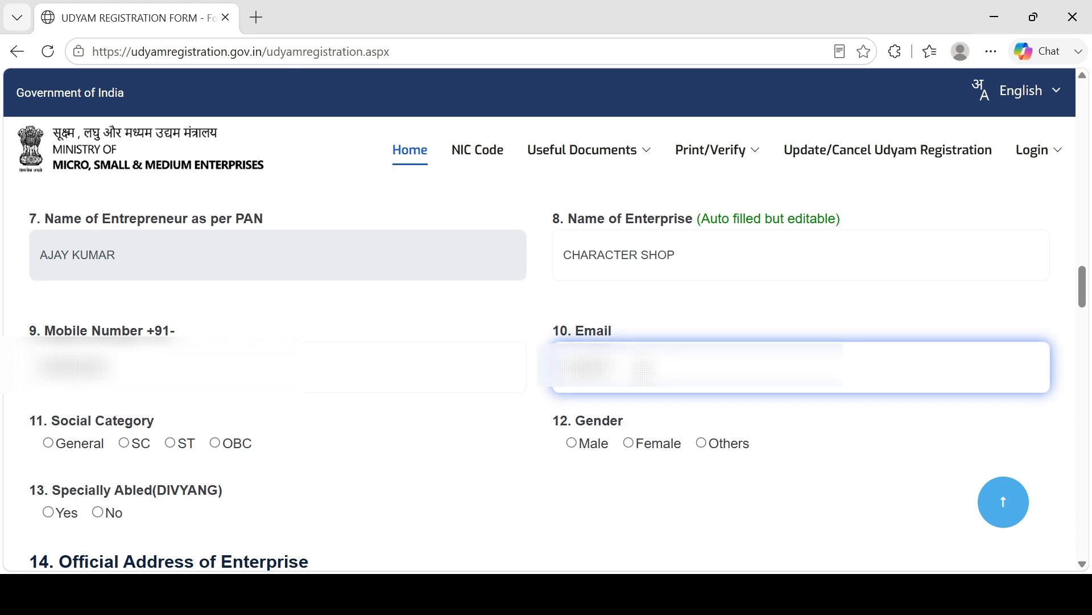
scroll(646, 373, down, 1)
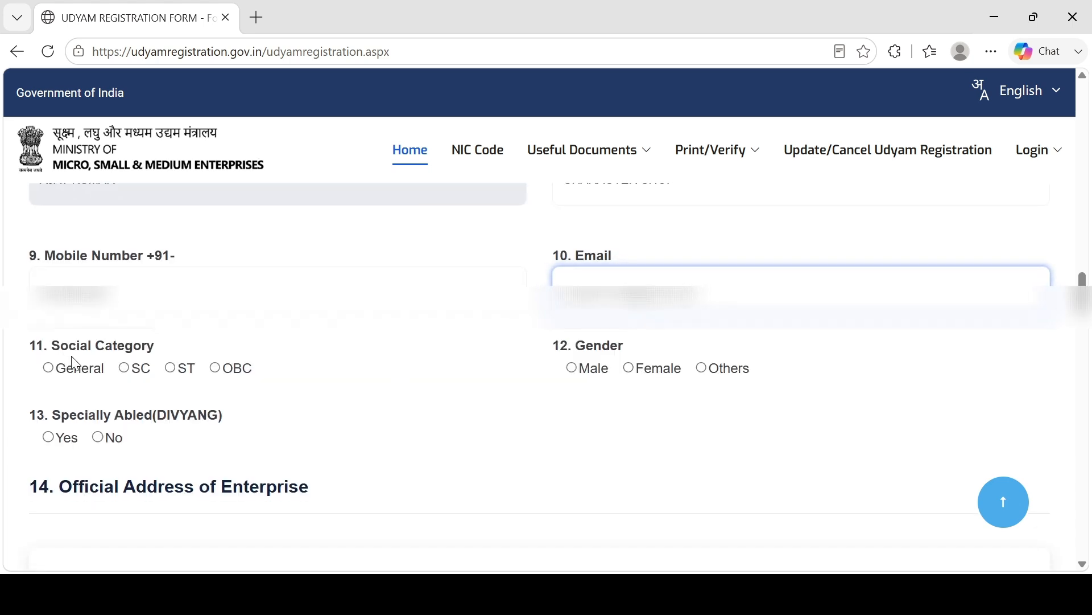
- Select General social category, Male gender and No for Specially Abled (DIVYANG)
click(50, 369)
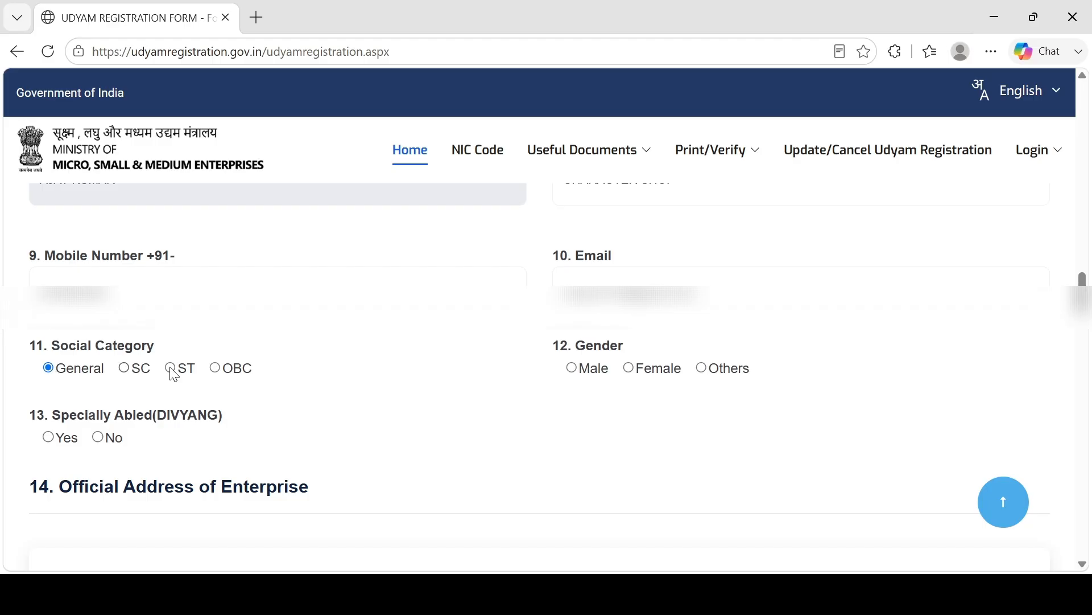
click(573, 369)
click(99, 438)
scroll(231, 435, down, 2)
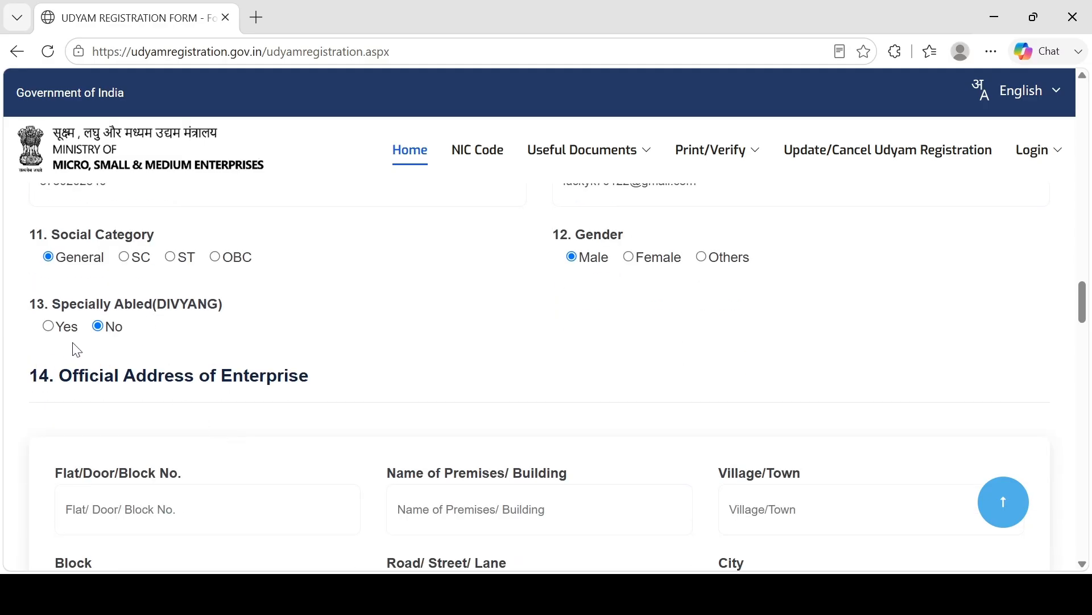
- Enter the flat/door number, premises name and village/town of the official address
scroll(161, 352, down, 3)
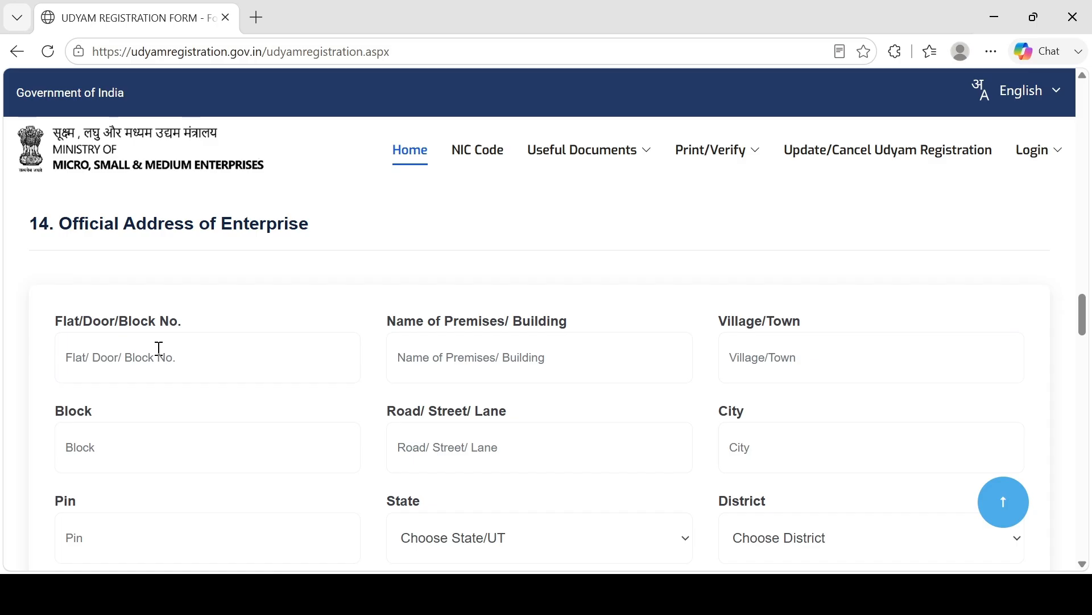
click(159, 349)
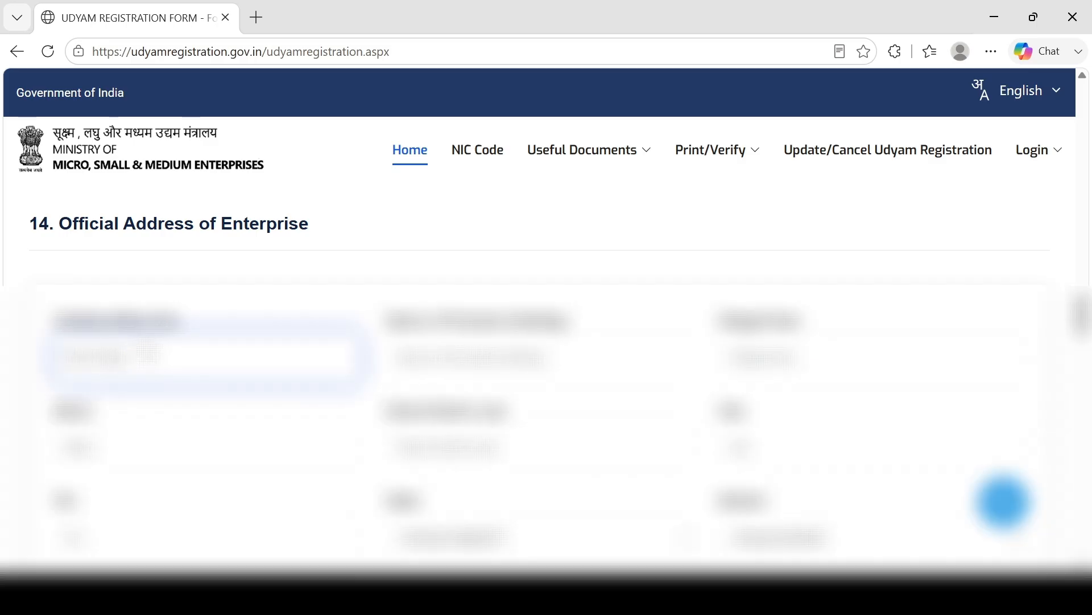
click(494, 348)
text([unreadable])
click(838, 353)
text([unreadable])
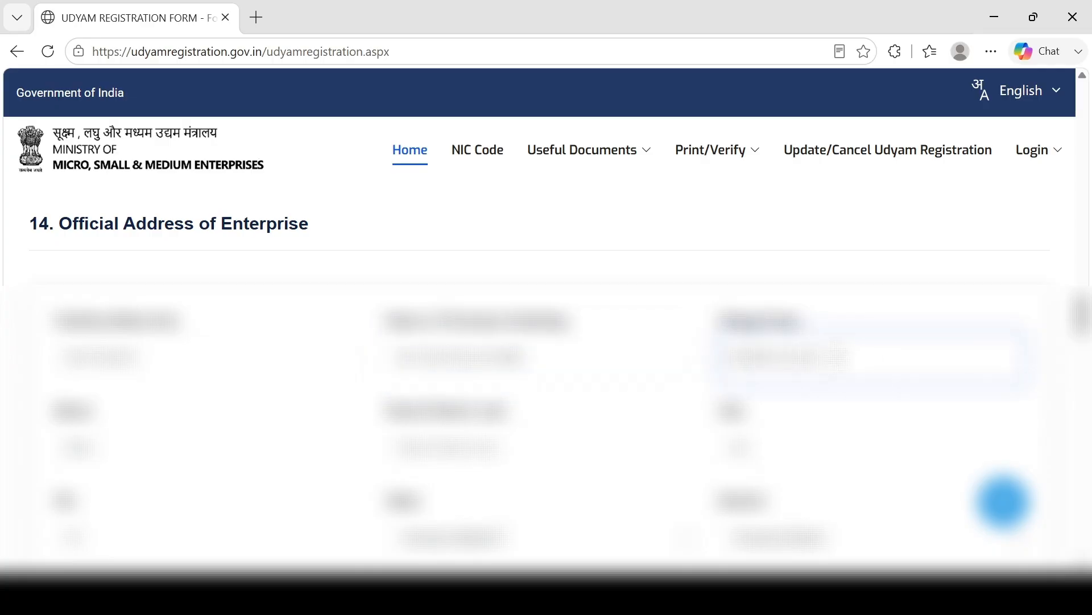
- Fill in the road, city and pin code of the official address
click(455, 428)
scroll(455, 428, down, 3)
click(763, 296)
text([unreadable])
click(178, 382)
text([unreadable])
click(439, 241)
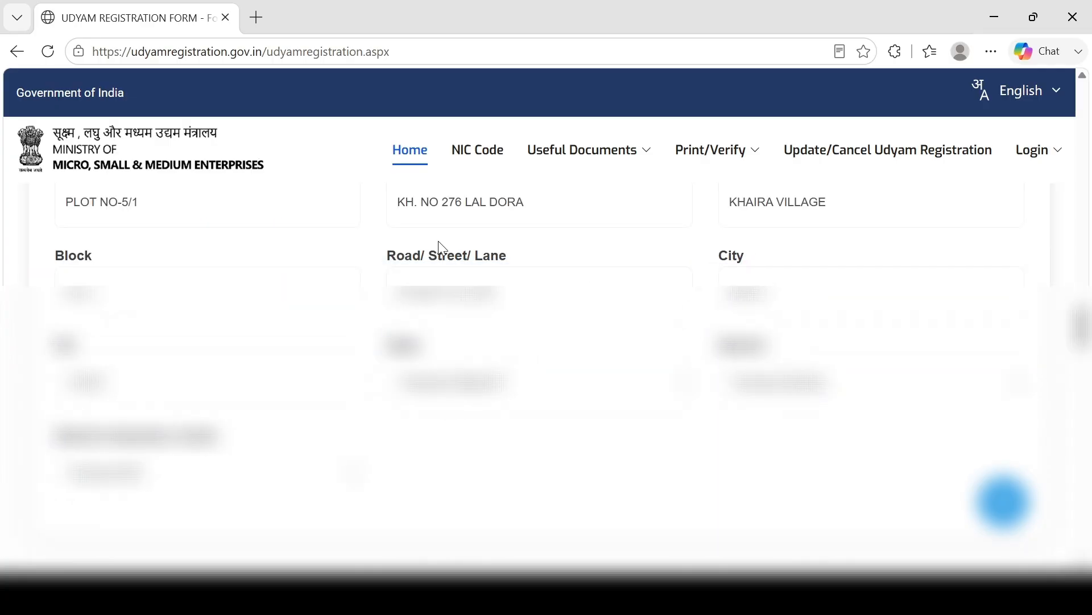
scroll(373, 376, down, 5)
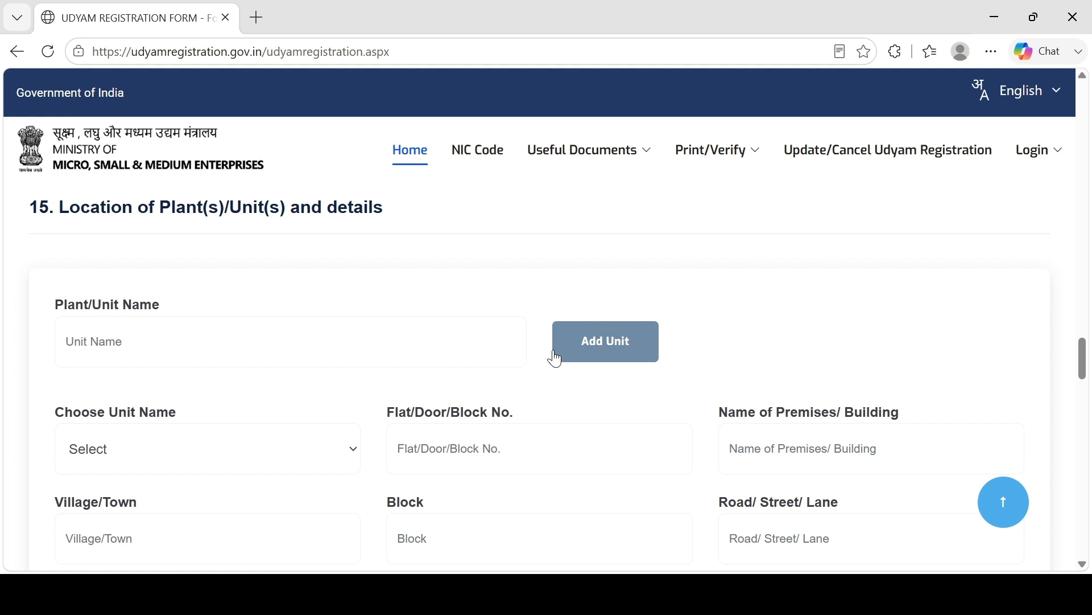
- Add a plant unit named 'Unit 1' to the unit list
click(351, 332)
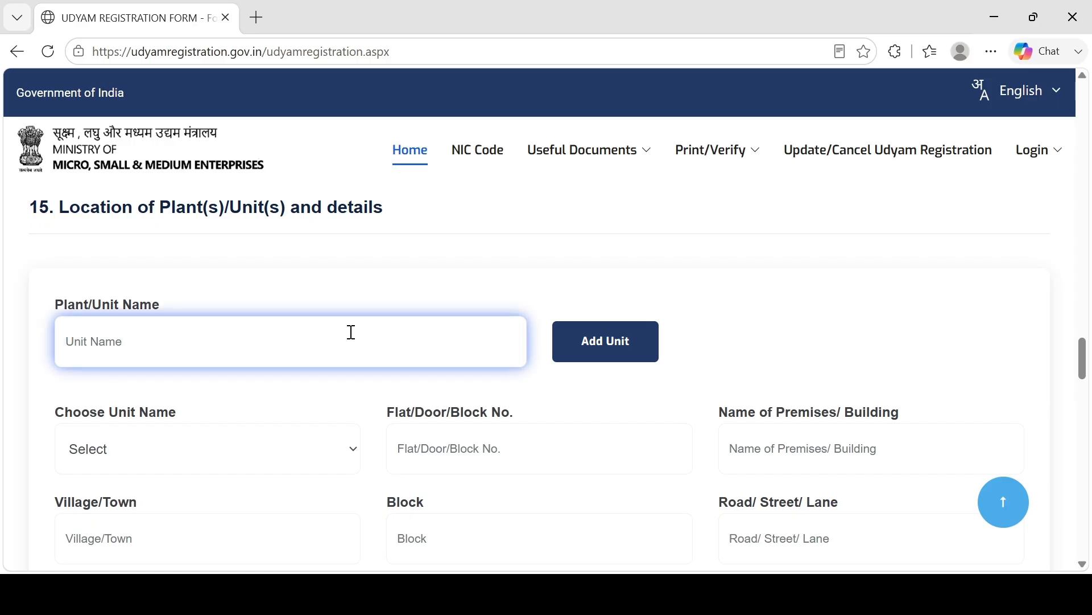
text(Unit 1)
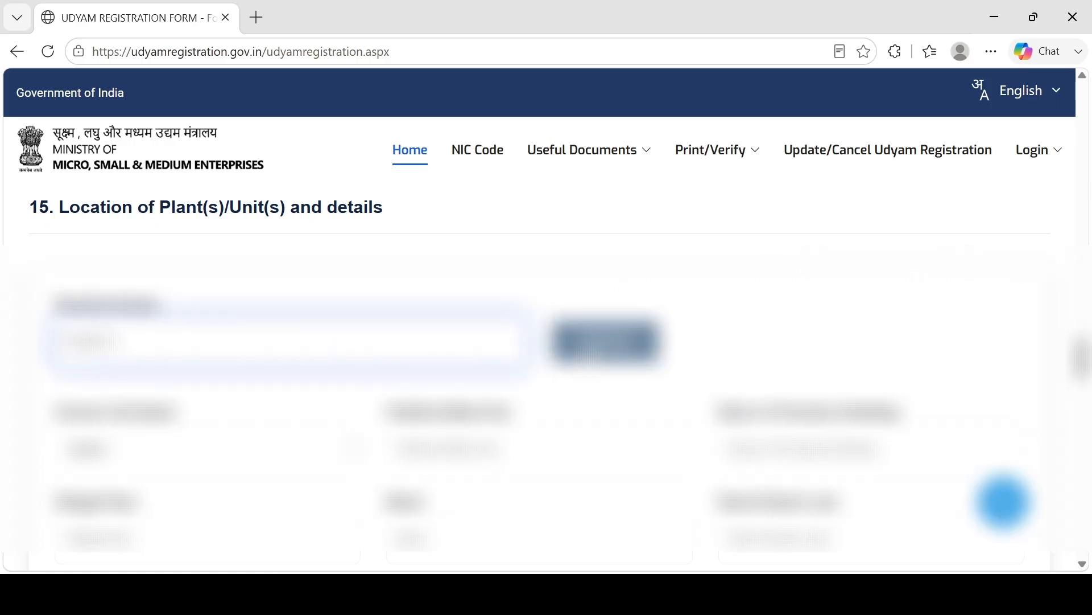
click(589, 354)
scroll(478, 339, down, 2)
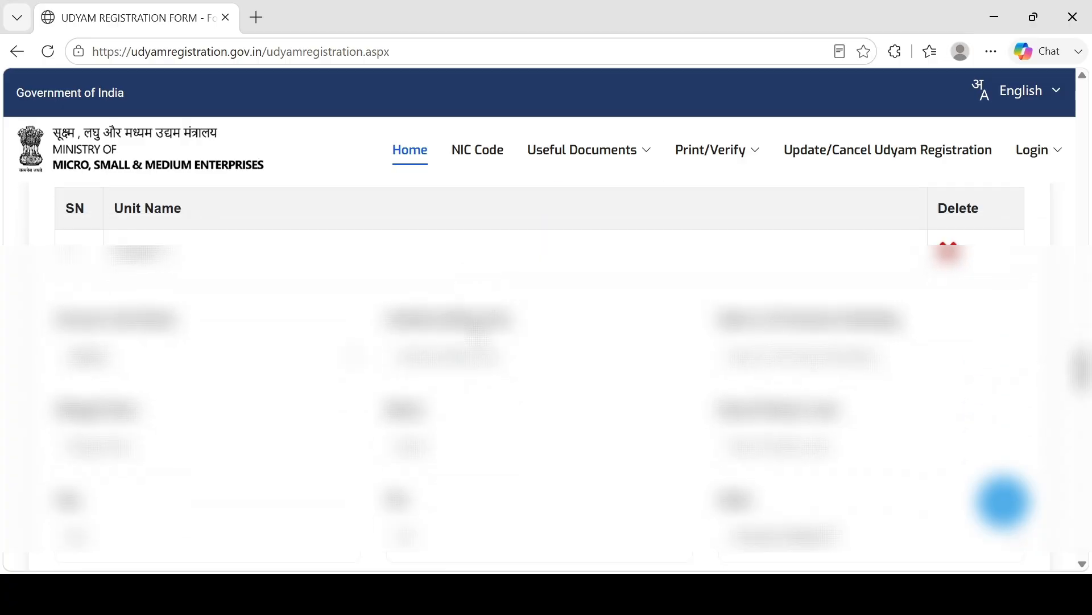
scroll(478, 337, up, 9)
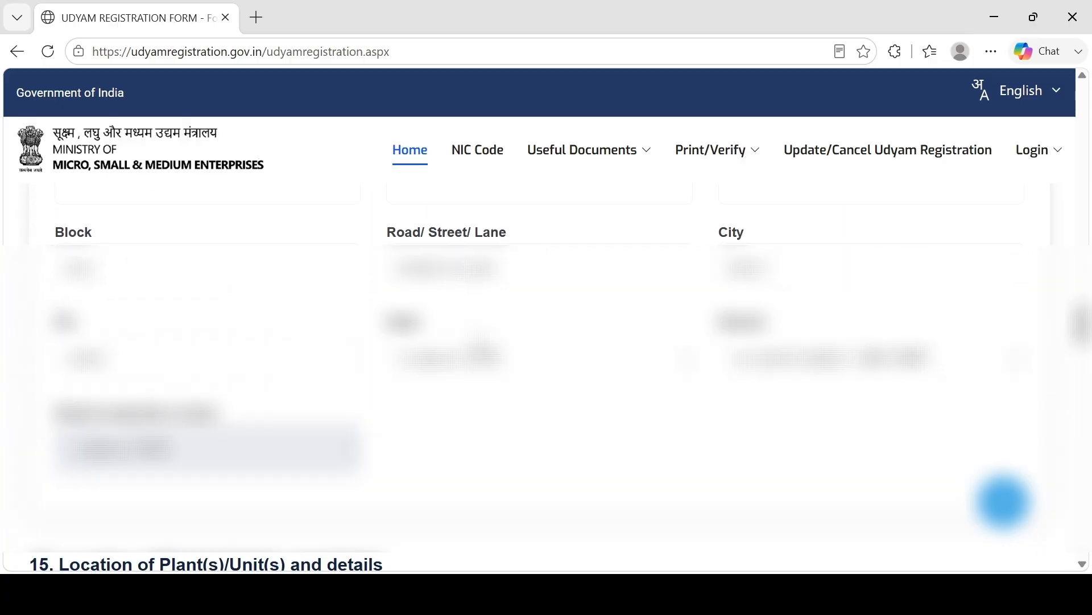
scroll(165, 518, down, 5)
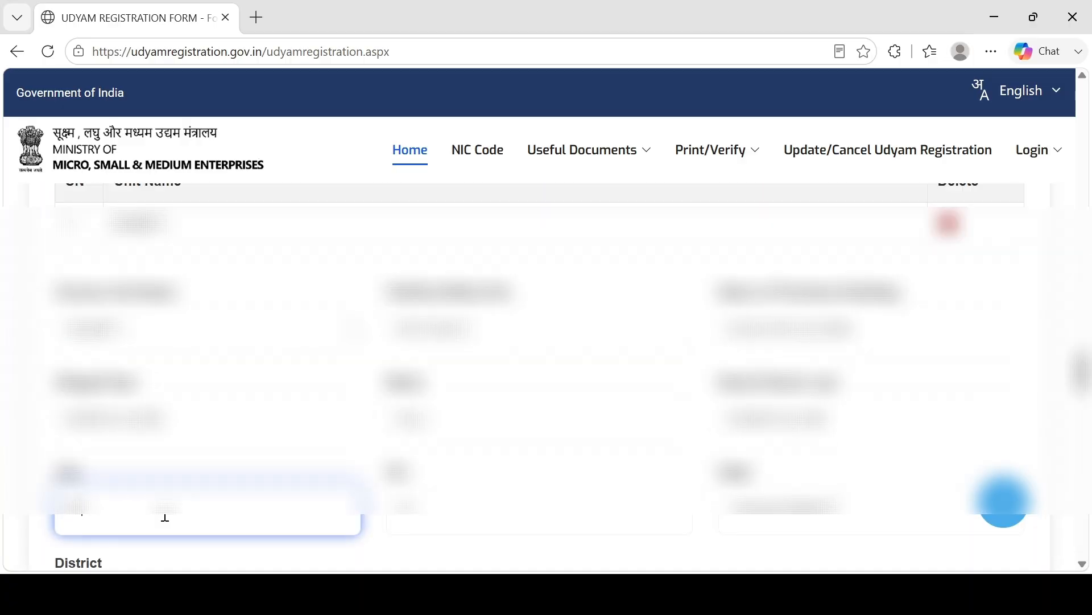
scroll(164, 517, down, 4)
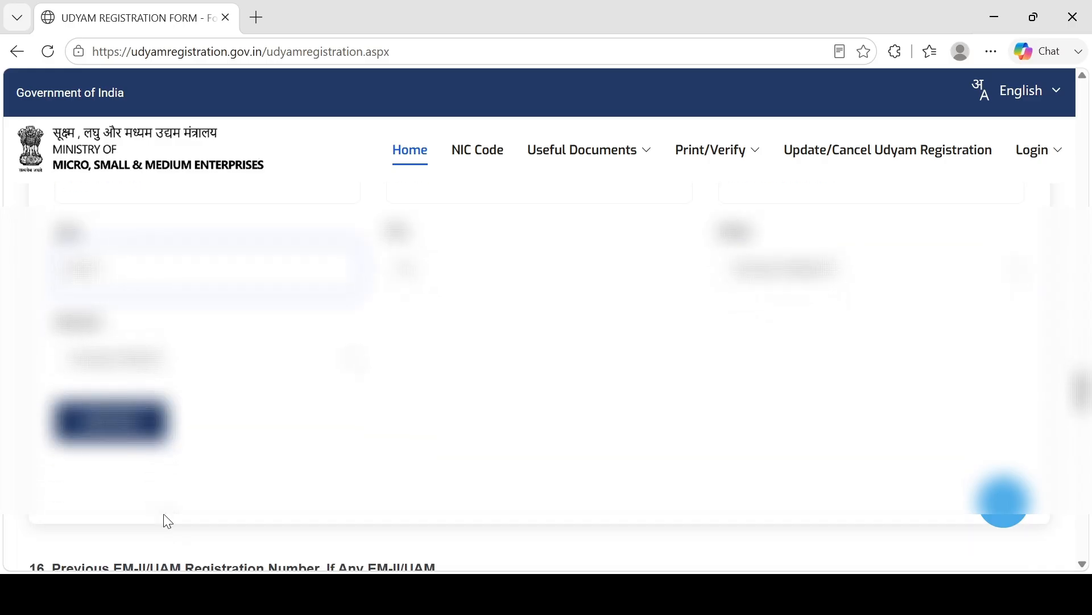
- Enter the unit's location with a 110 pin code in South West district and add the plant
click(523, 261)
text(110)
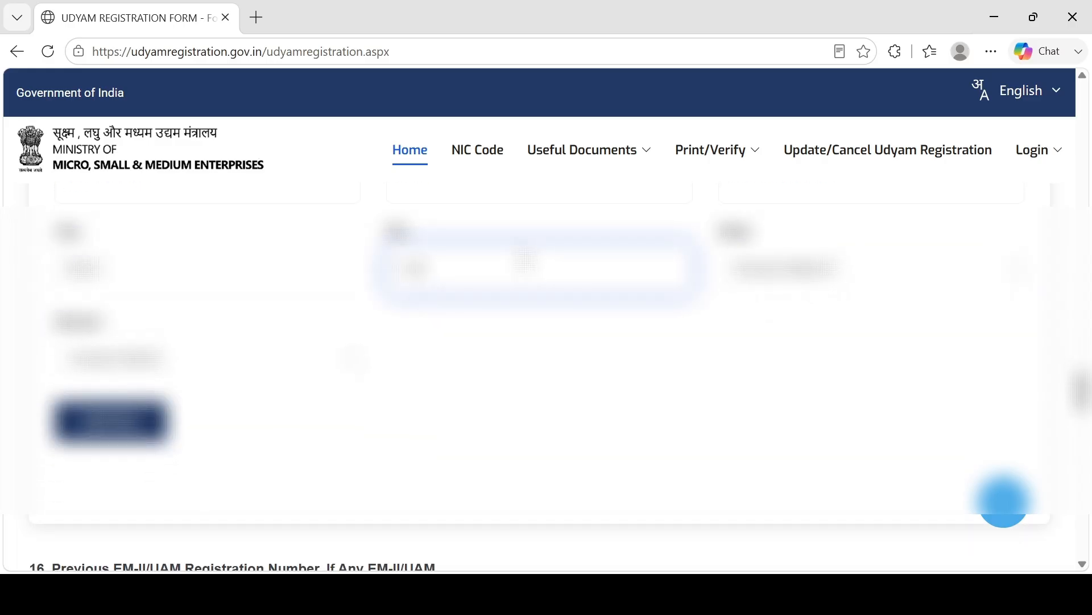
click(797, 269)
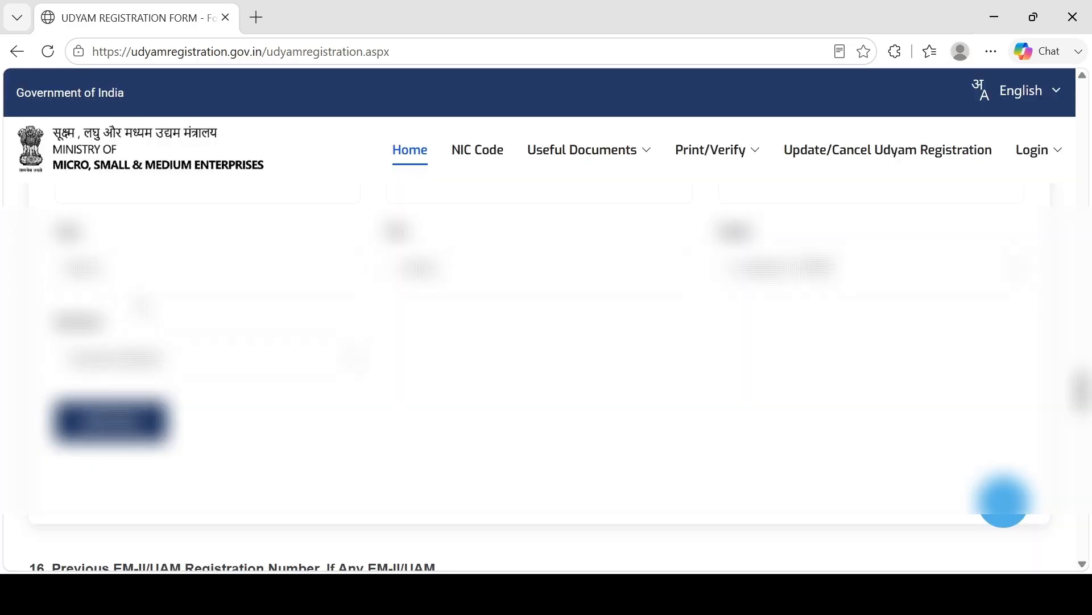
click(141, 305)
click(114, 427)
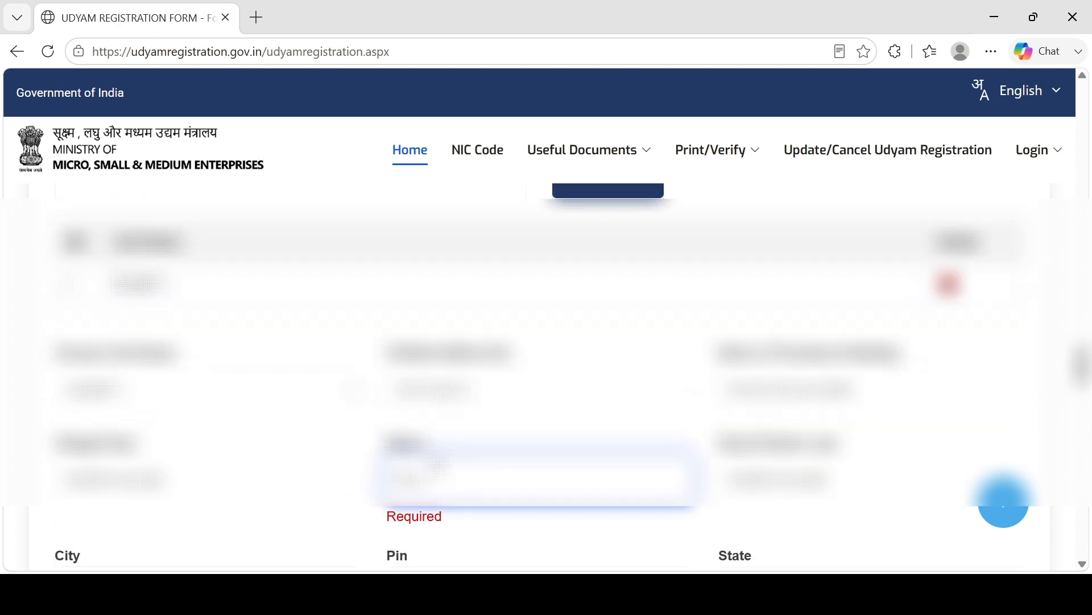
key(BackSpace)
key(BackSpace)
scroll(438, 464, down, 5)
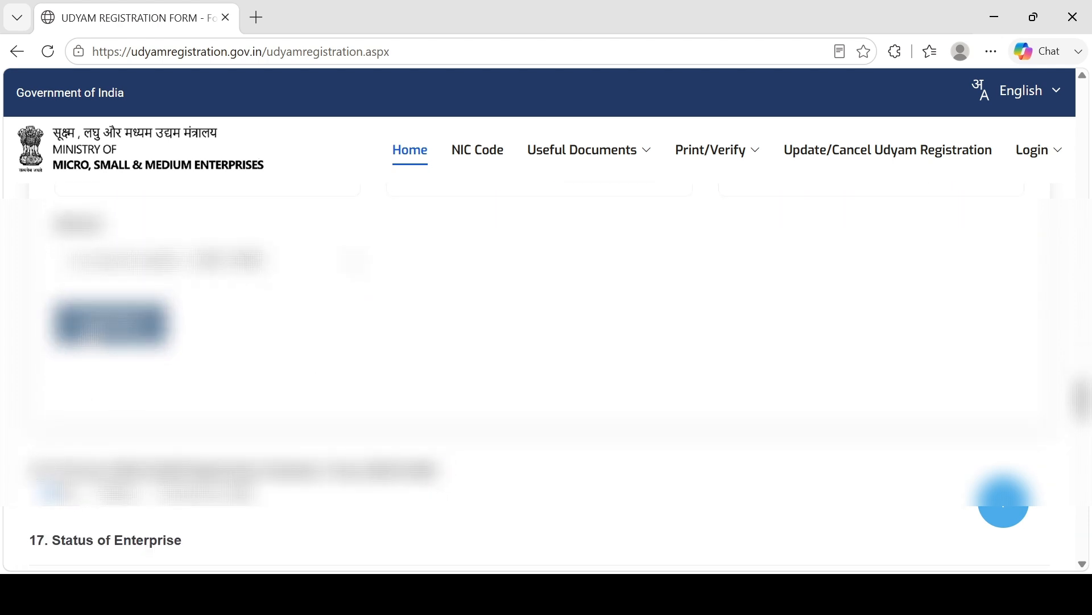
click(91, 330)
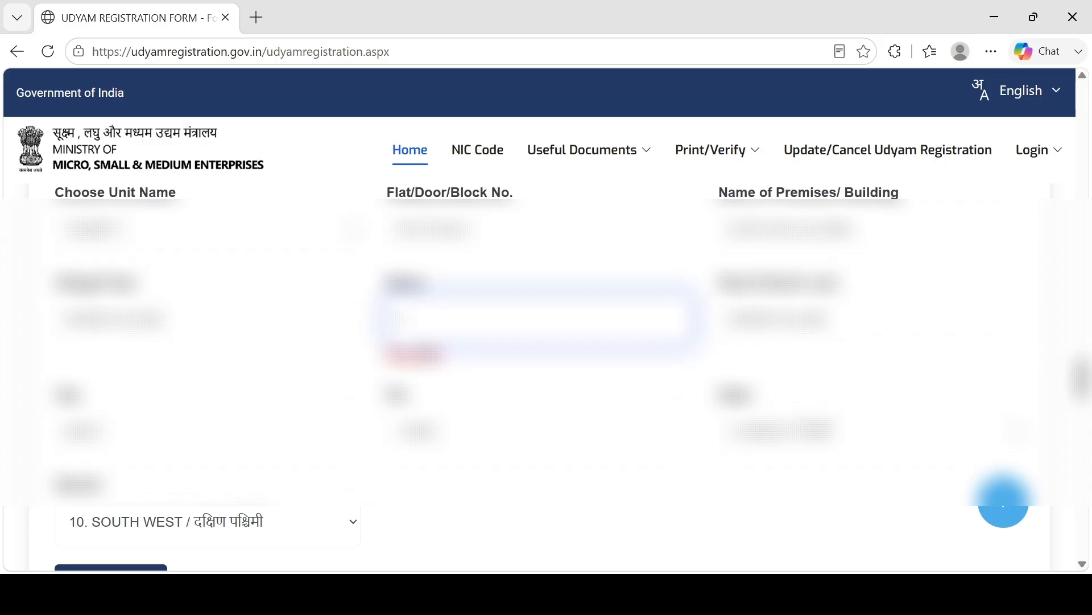
scroll(132, 287, down, 5)
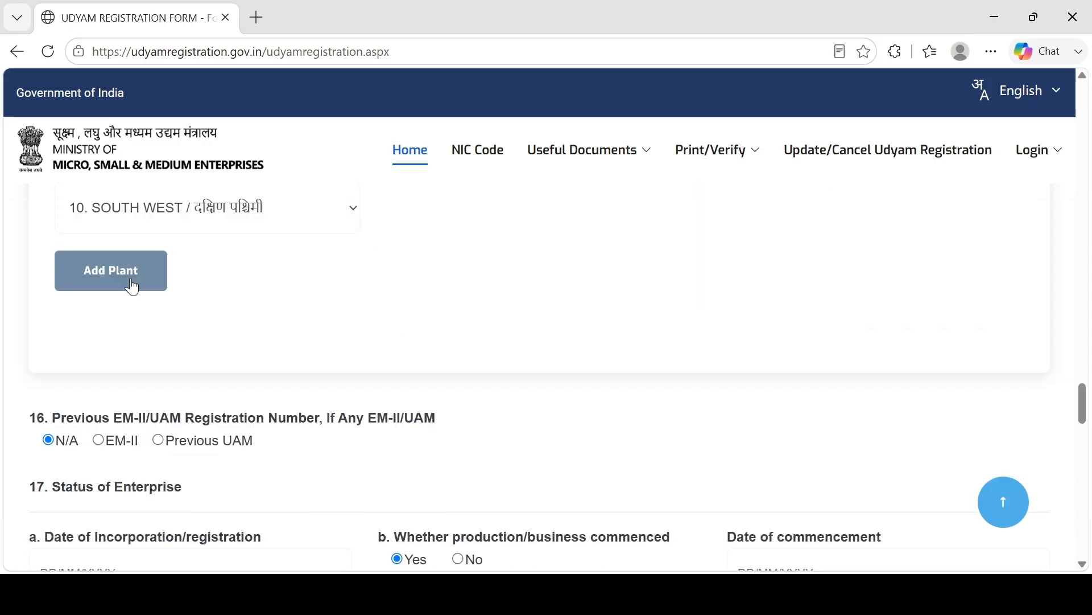
click(111, 270)
scroll(131, 285, down, 9)
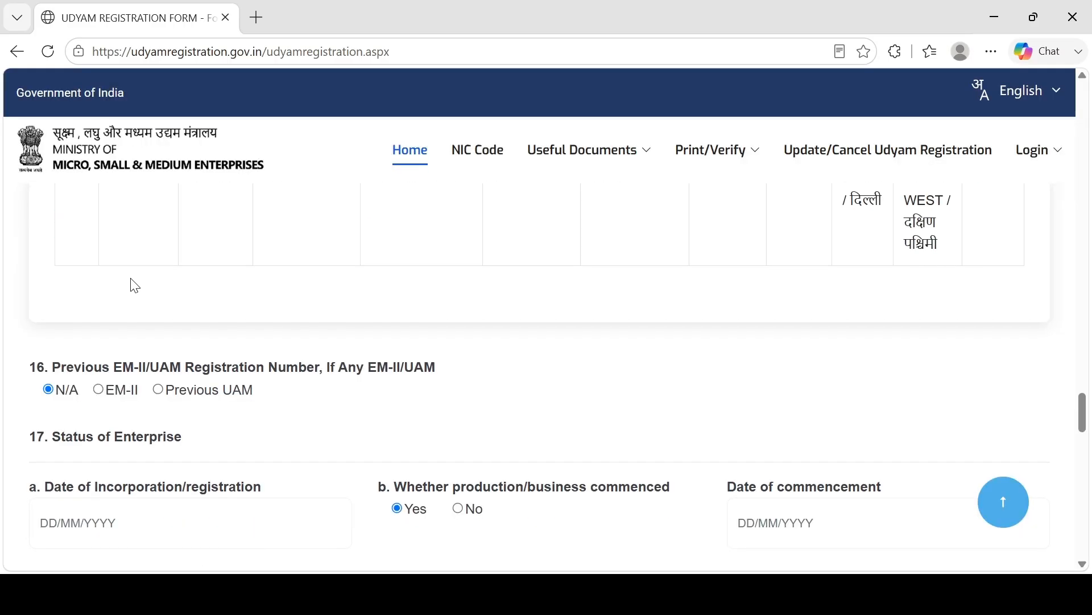
scroll(134, 285, down, 3)
- Set the Date of Incorporation to 01/04/2026
scroll(134, 285, up, 2)
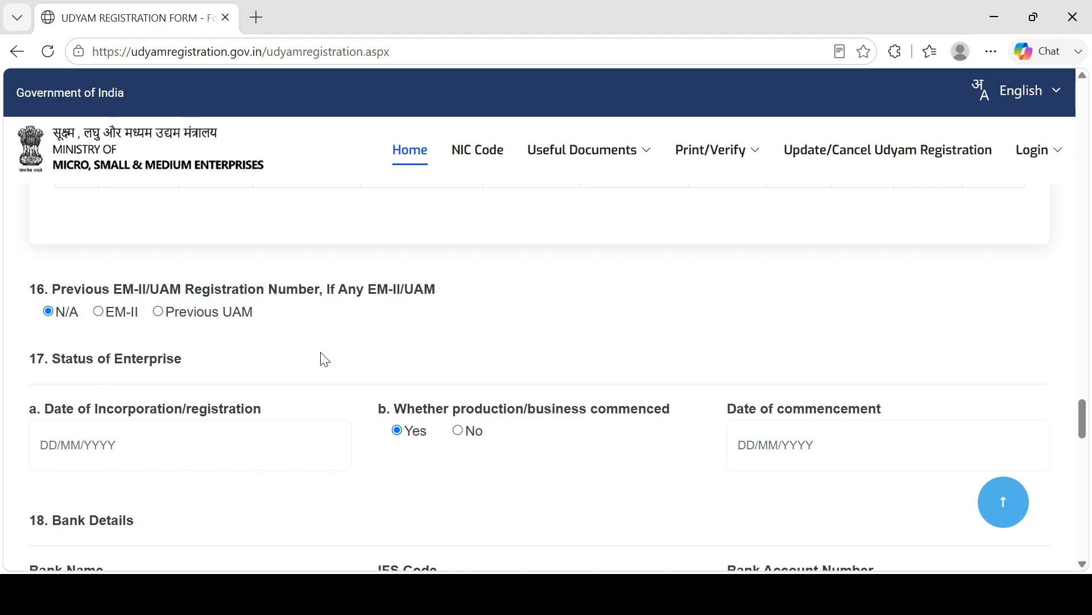
scroll(325, 359, down, 1)
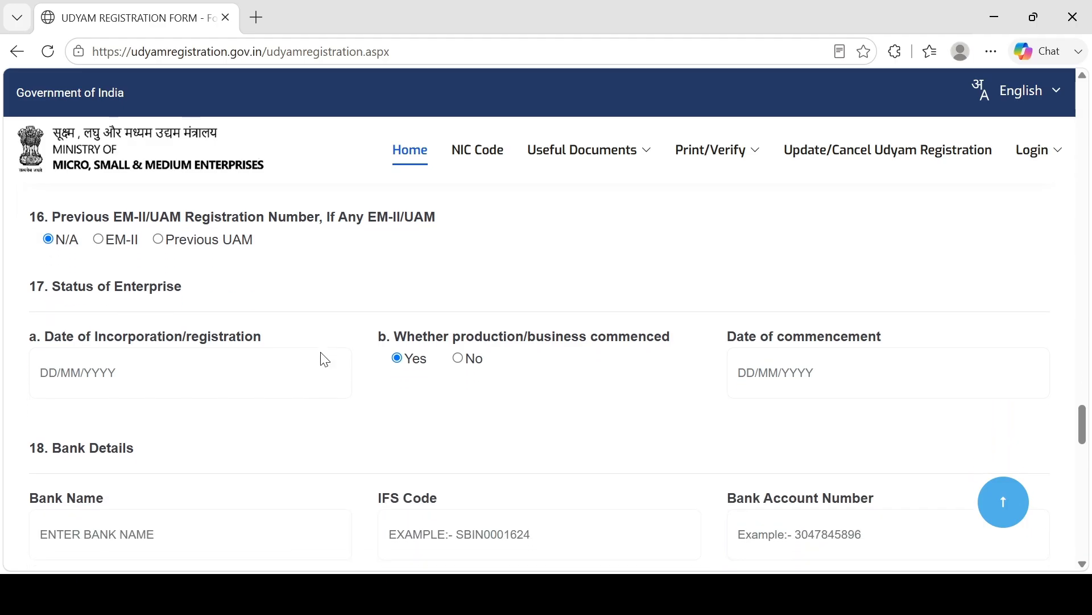
click(147, 354)
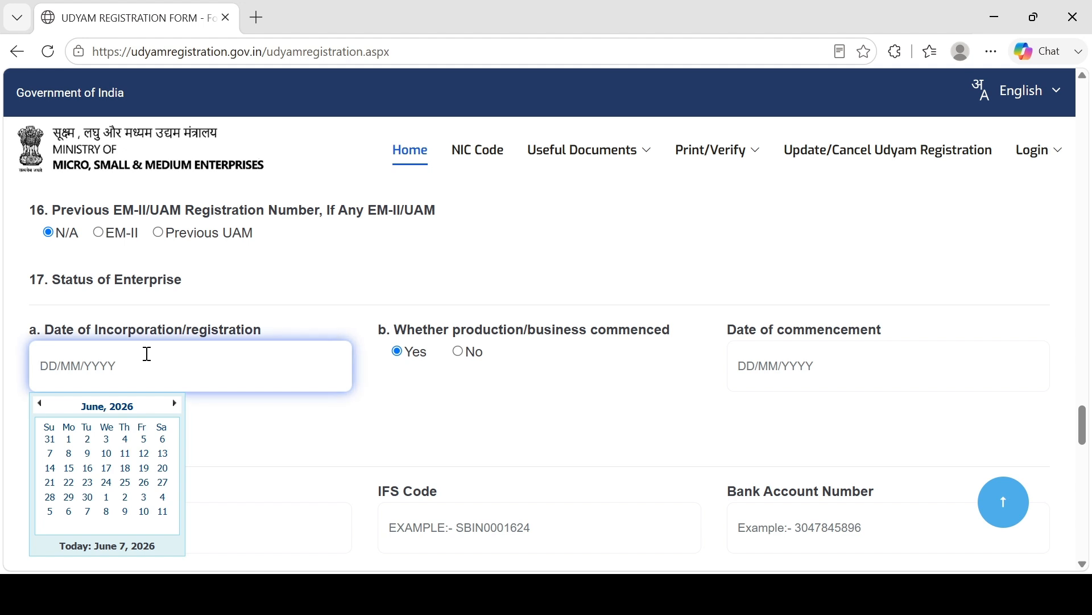
click(38, 404)
click(38, 404)
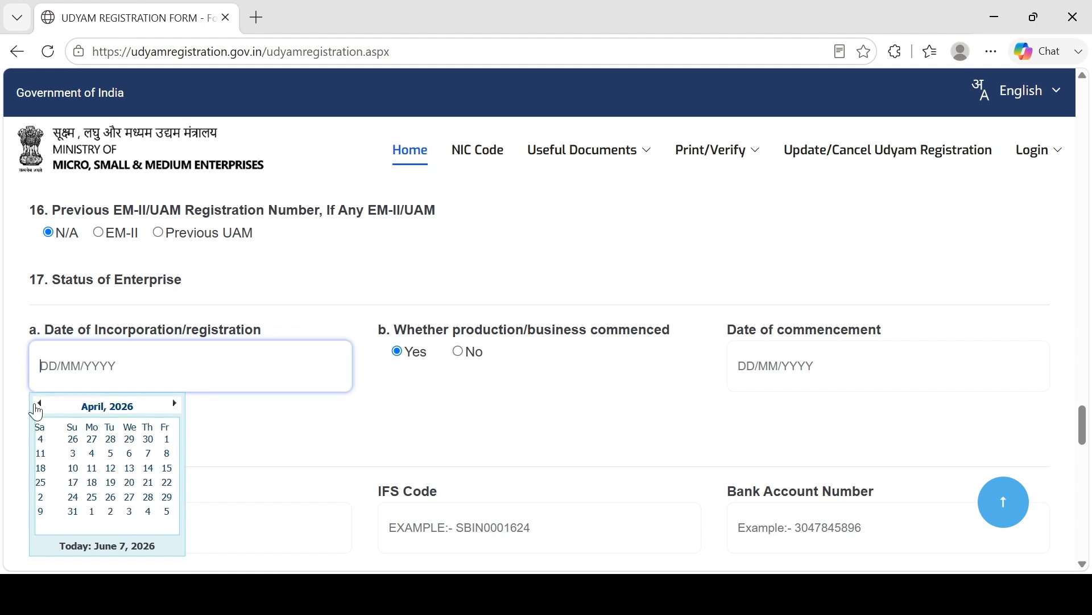
click(107, 438)
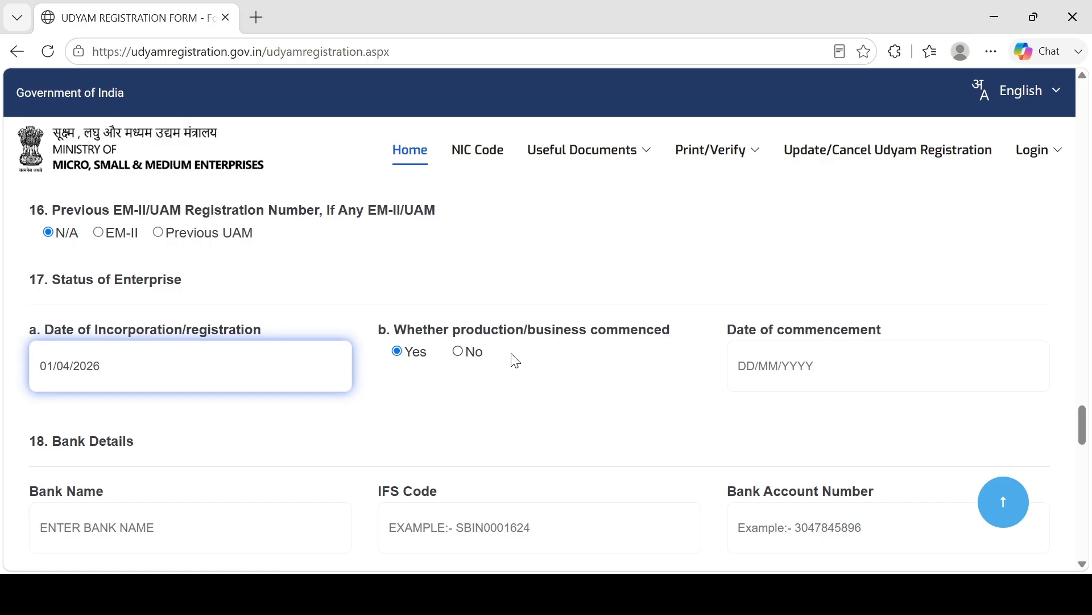
- Set the Date of Commencement to 01/04/2026
click(791, 366)
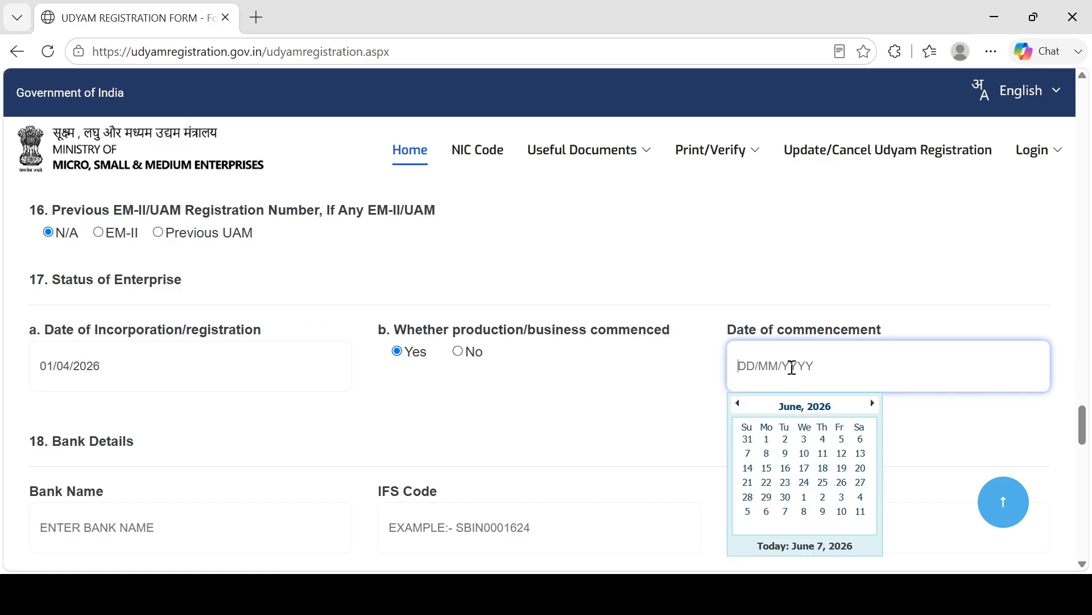
click(739, 404)
click(740, 404)
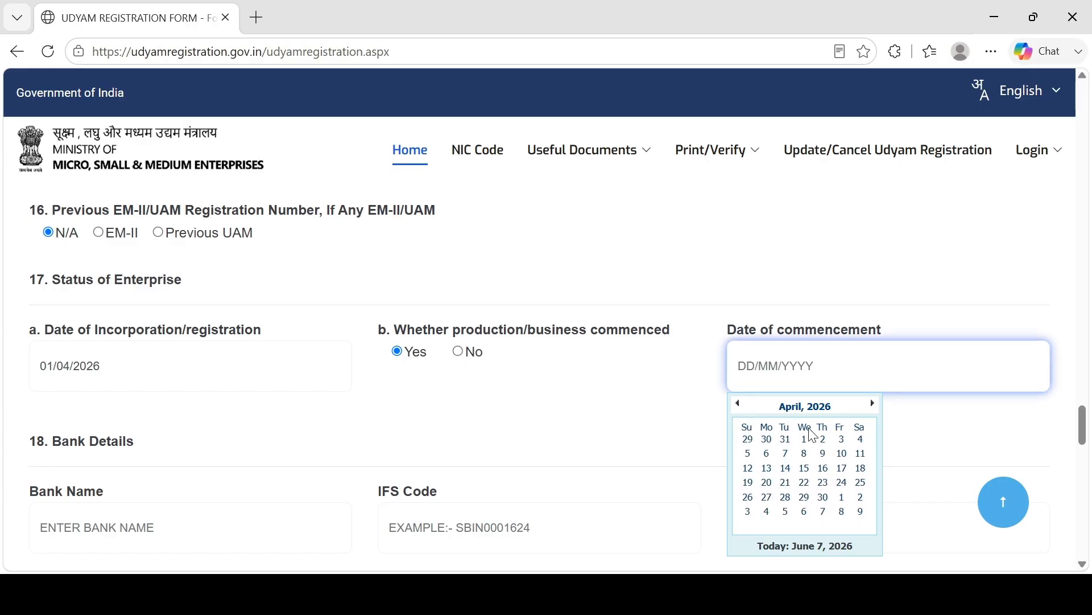
click(842, 439)
scroll(455, 435, down, 3)
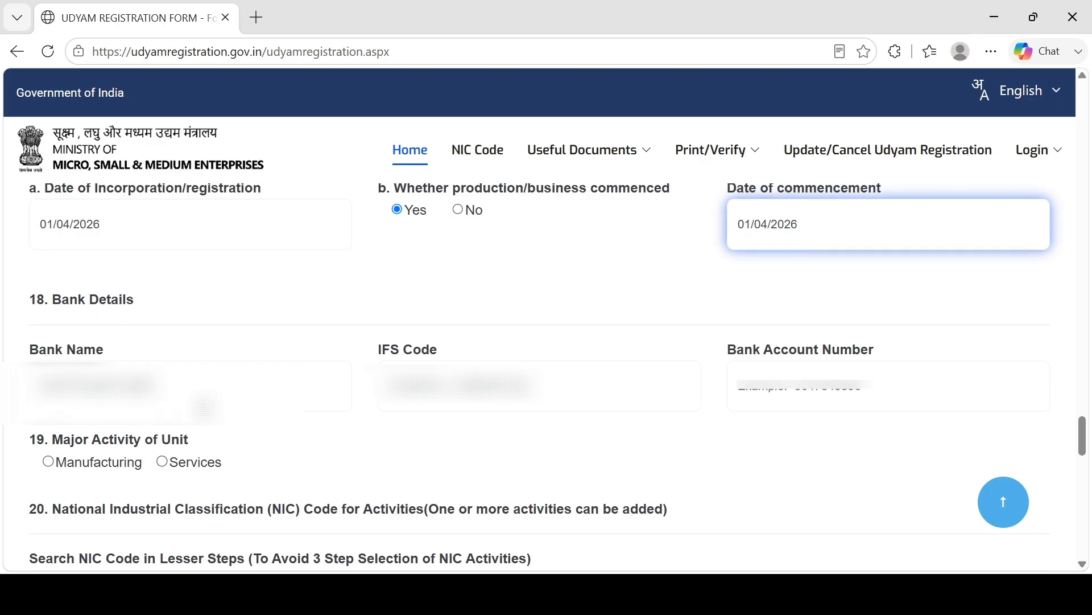
- Enter the bank name, IFS code and account number, and choose Services as major activity
click(203, 407)
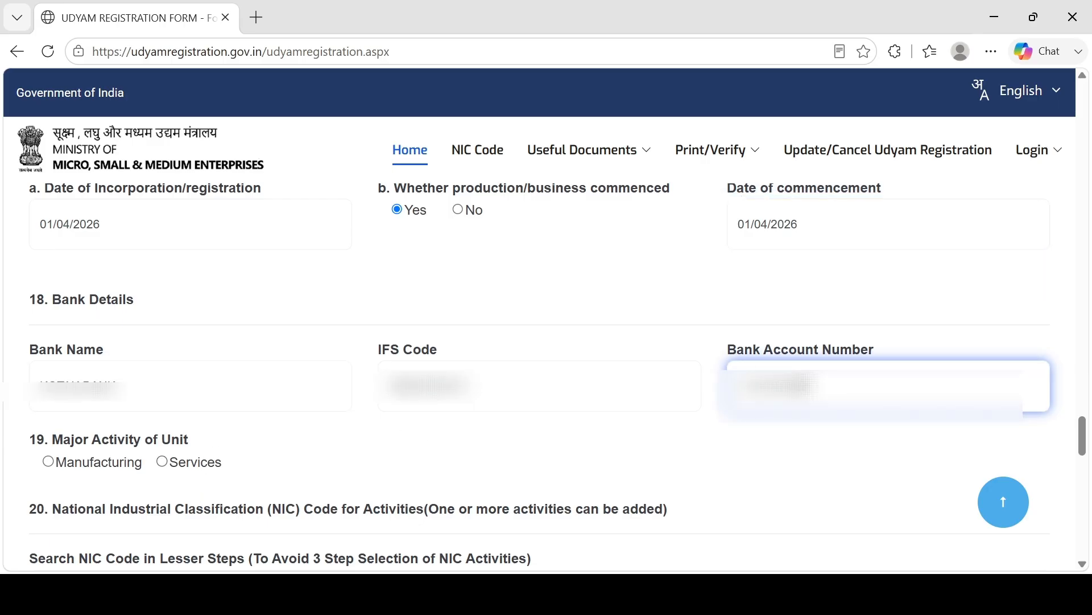
scroll(805, 383, down, 4)
scroll(370, 325, up, 2)
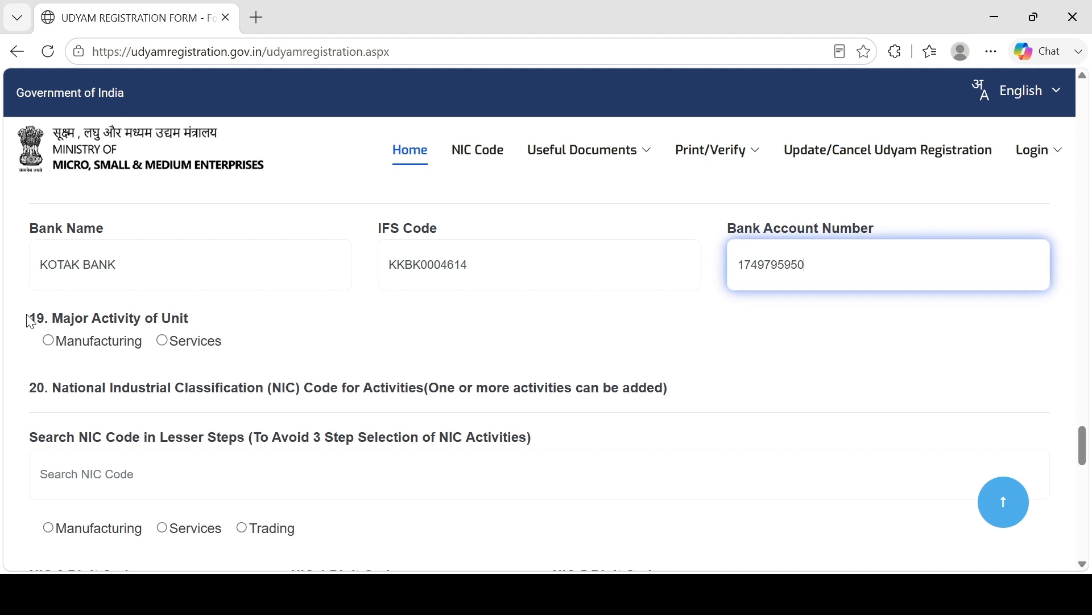
click(163, 340)
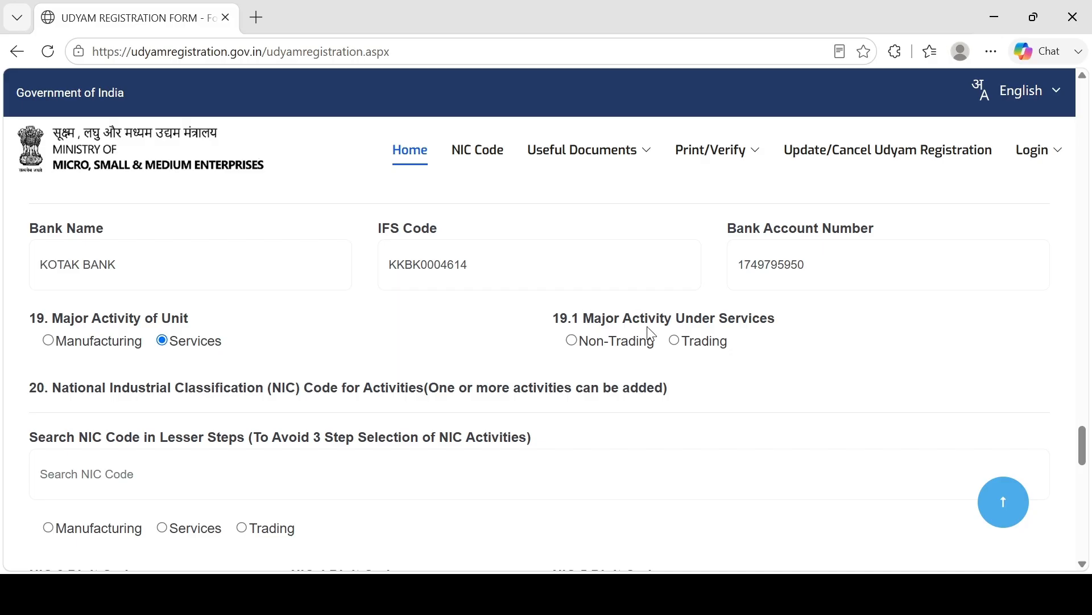
- Classify services as Trading and add NIC activity 47640, retail sale of games and toys
click(676, 341)
scroll(378, 433, down, 2)
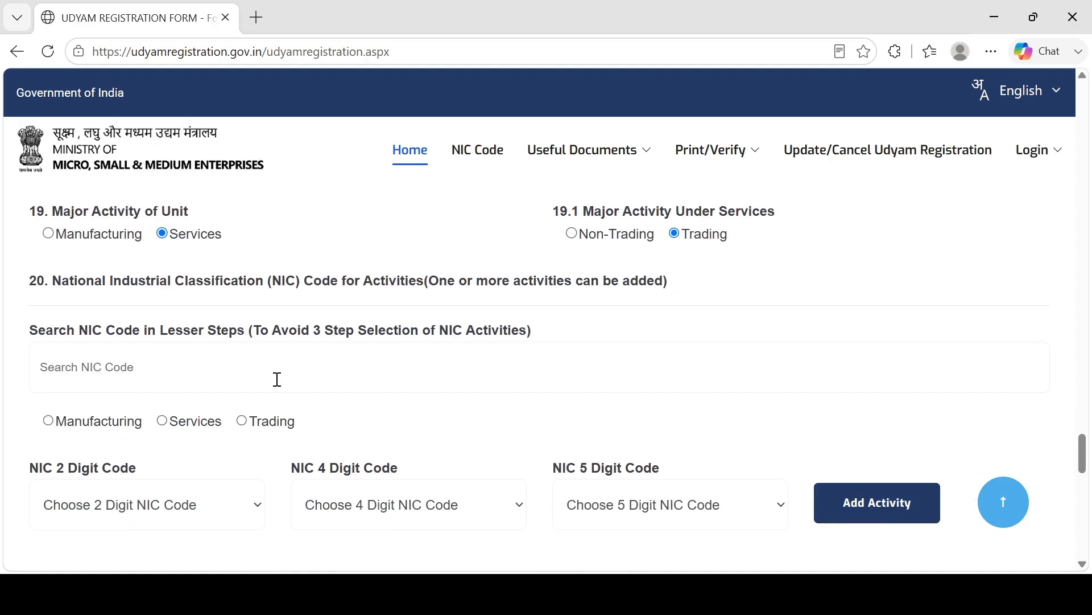
click(114, 368)
text(d)
key(BackSpace)
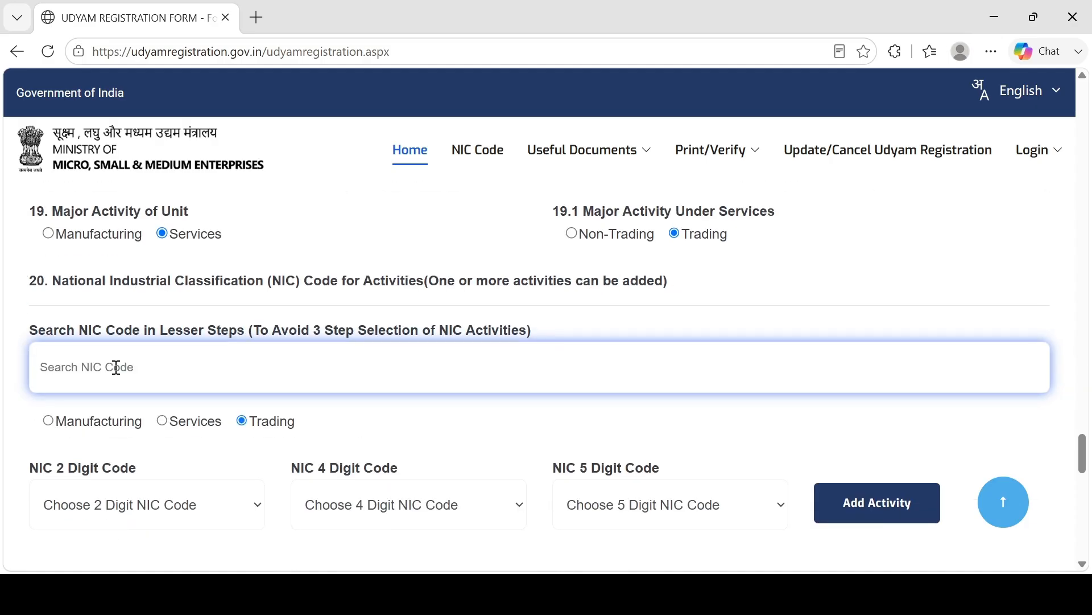
text(47640)
scroll(198, 330, down, 3)
click(181, 321)
click(134, 415)
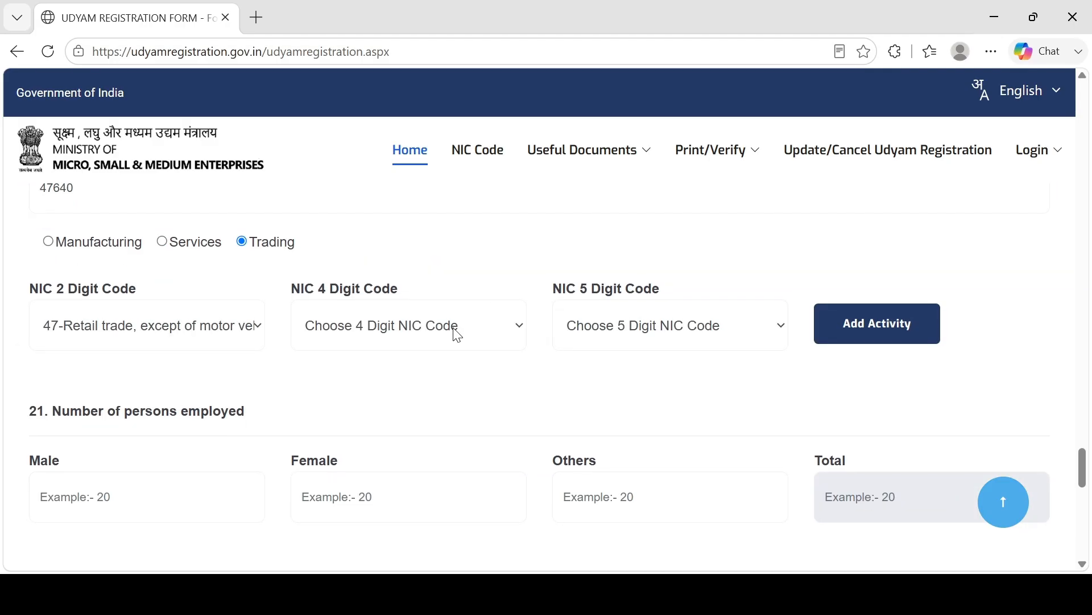
click(454, 327)
click(446, 247)
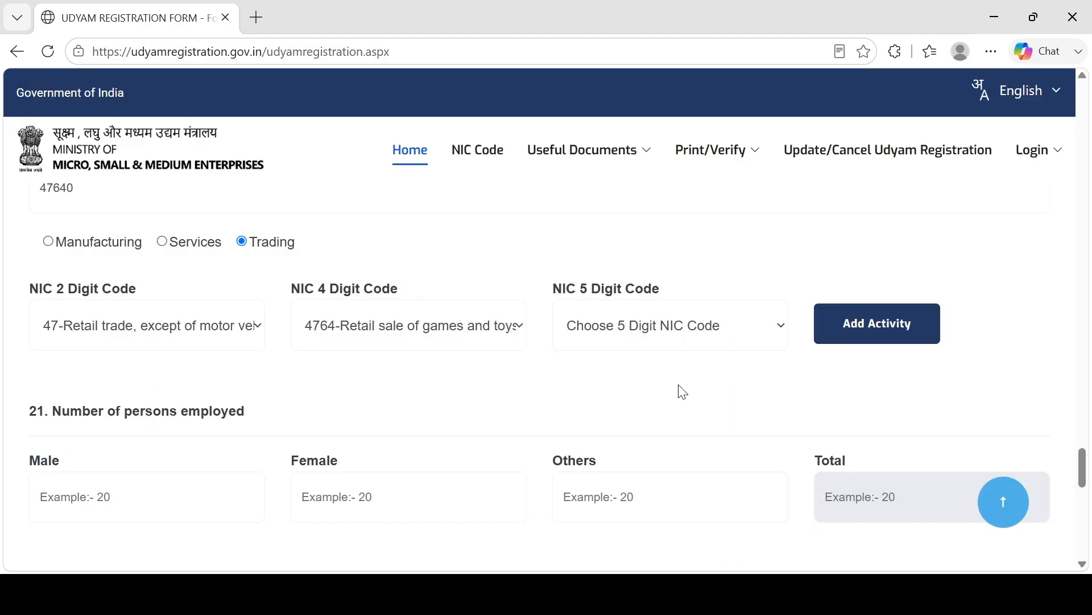
click(871, 321)
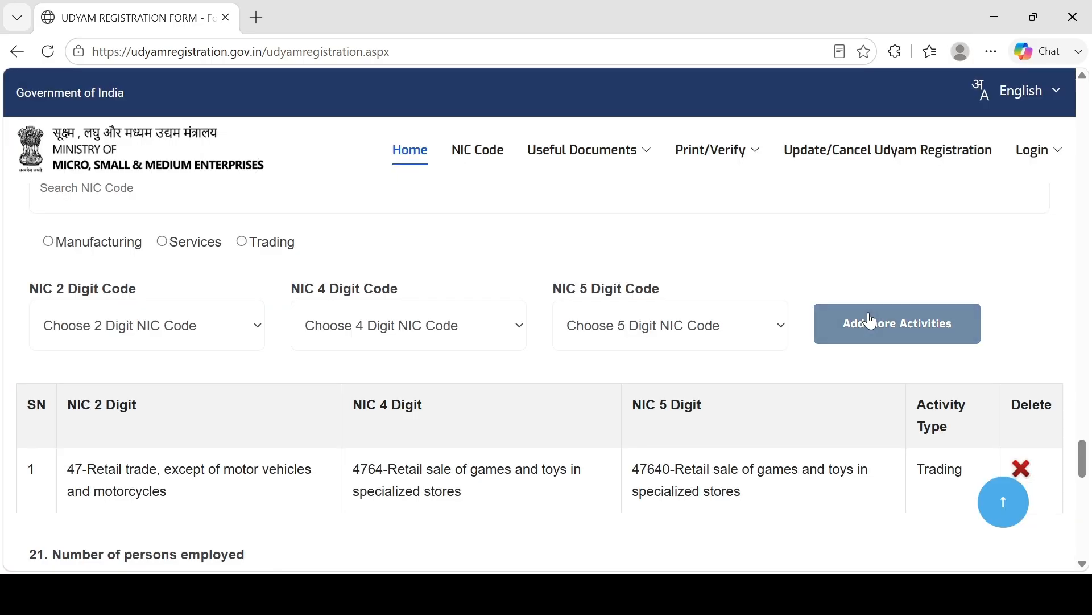
- Add Trading activities 46901 and 46909 under wholesale trade codes 46 and 4690
click(242, 241)
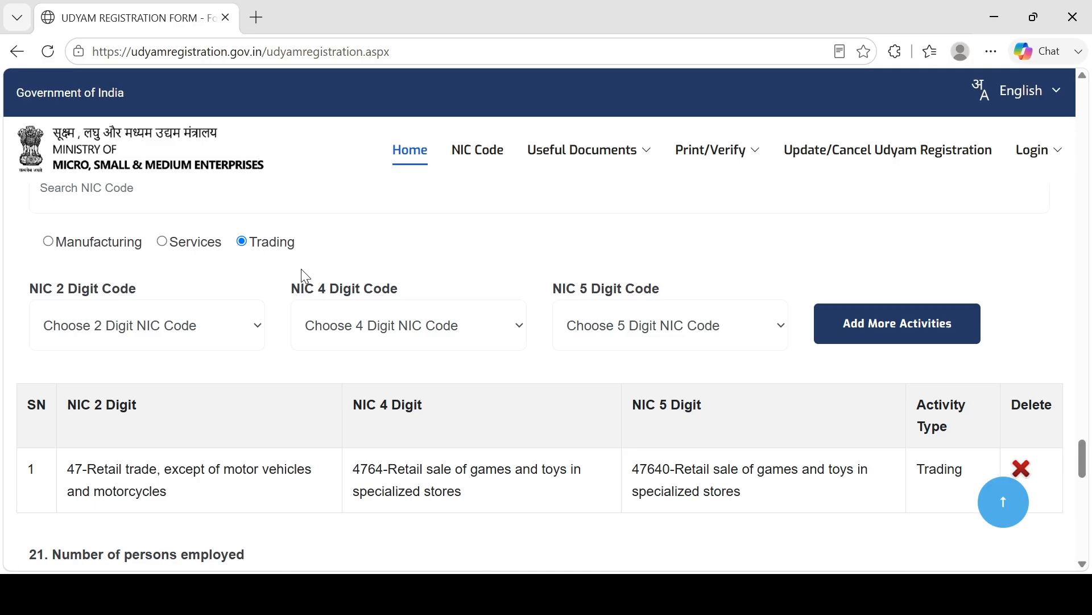
click(189, 326)
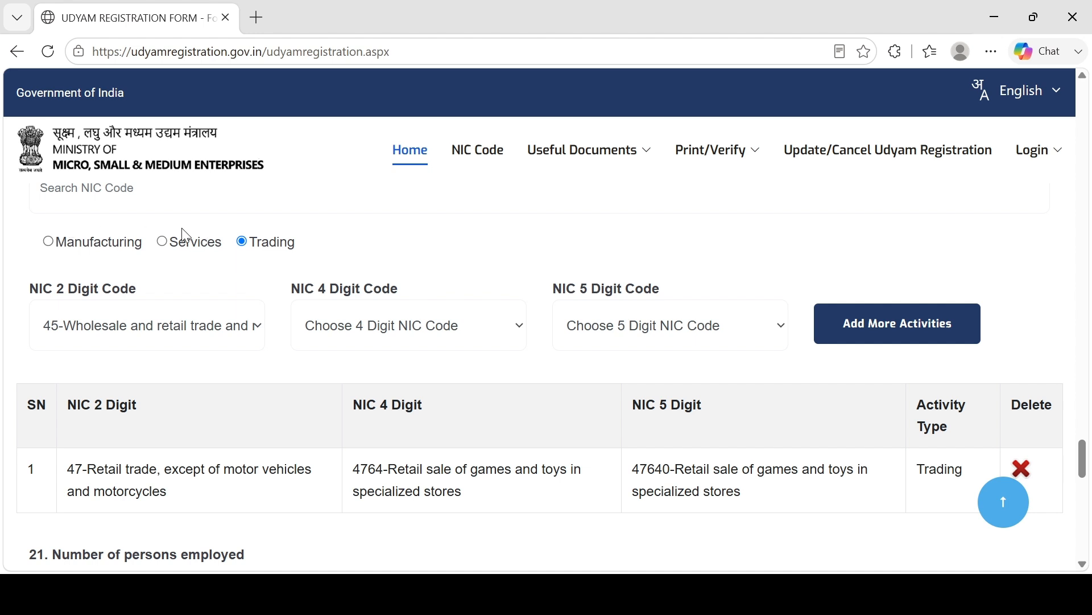
click(164, 236)
click(420, 325)
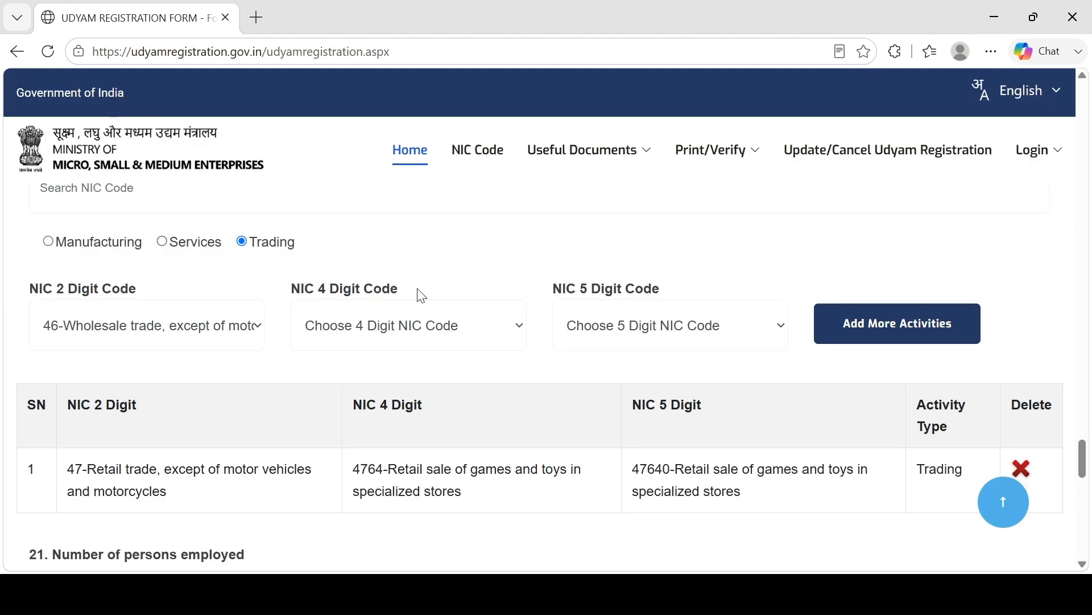
click(429, 288)
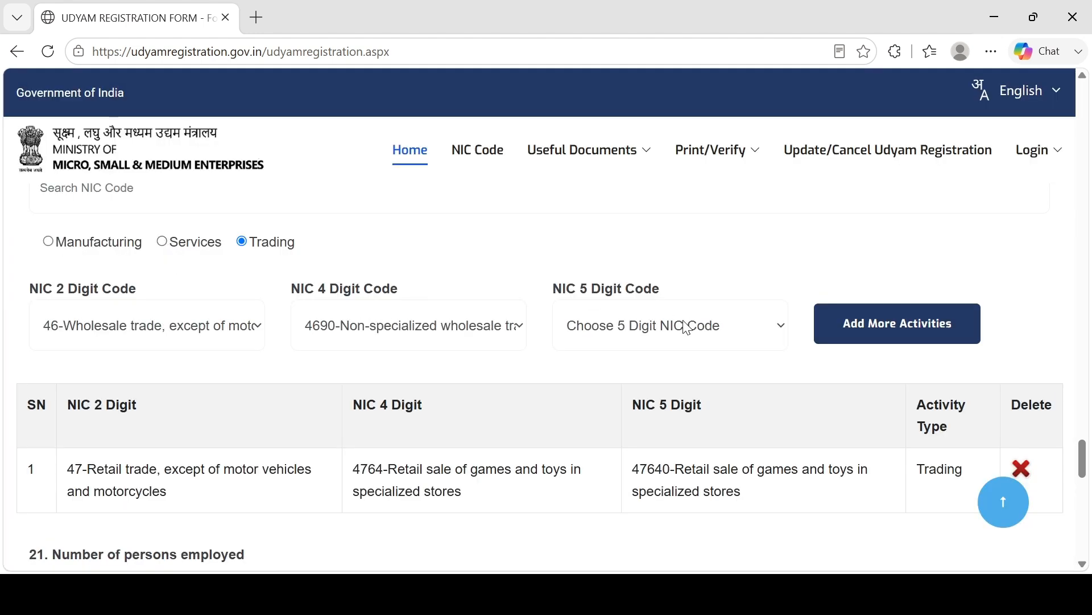
click(654, 378)
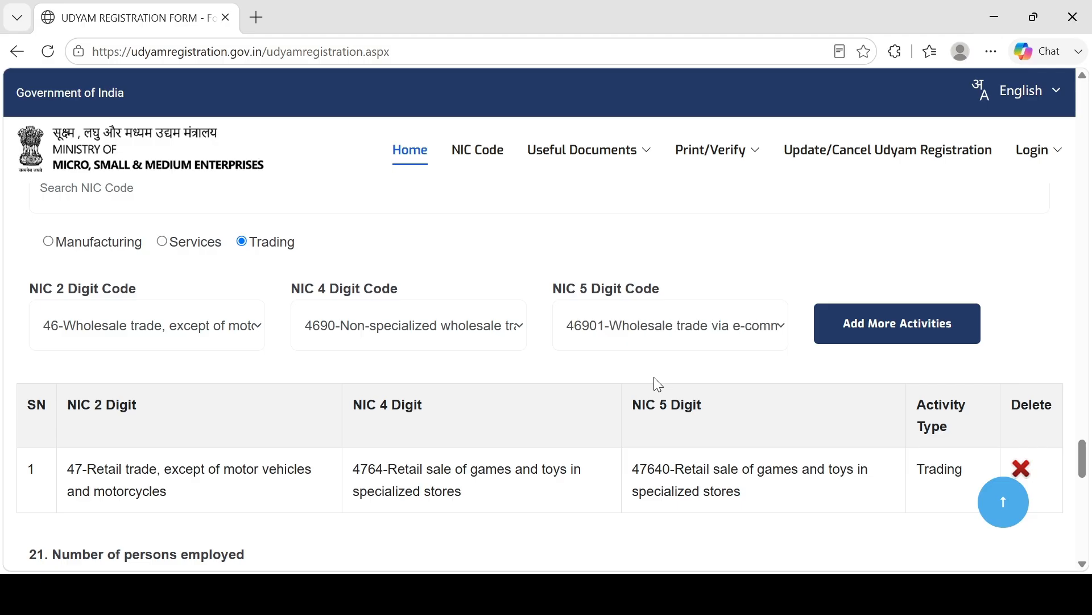
click(865, 332)
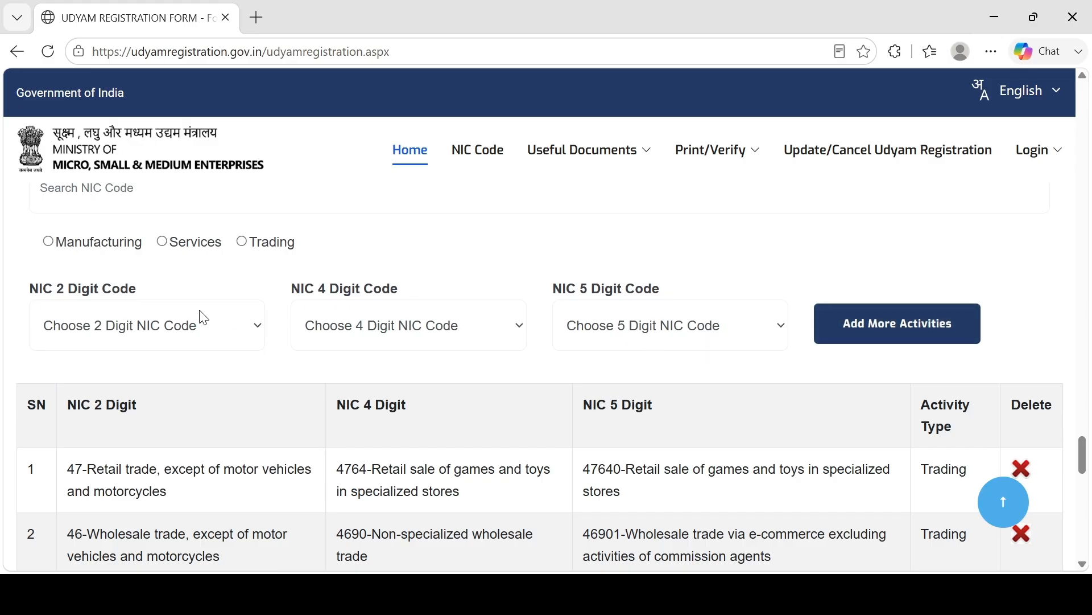
click(242, 242)
click(147, 325)
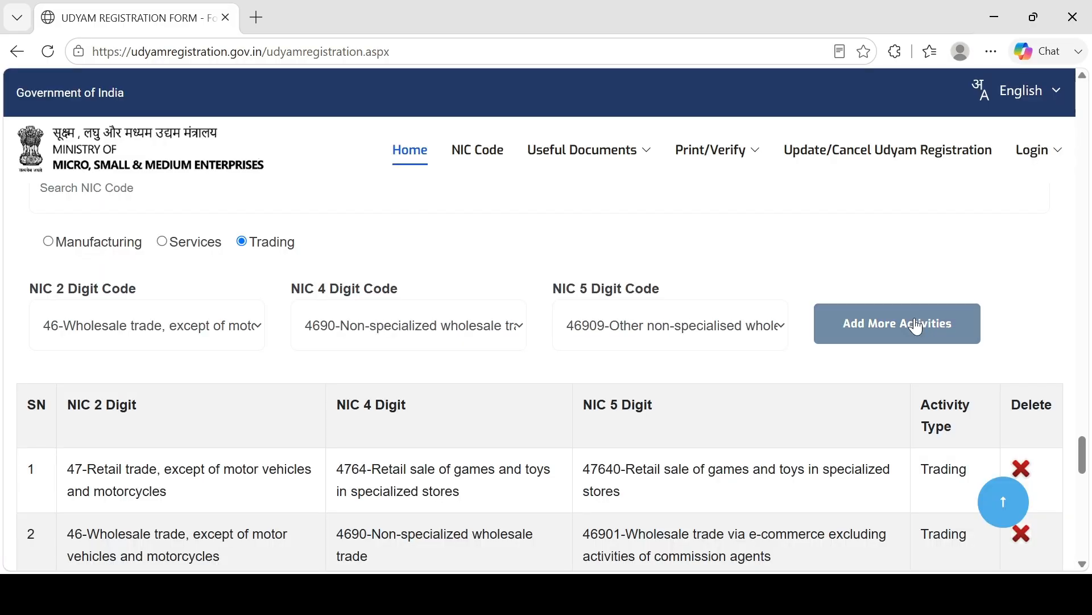
click(917, 327)
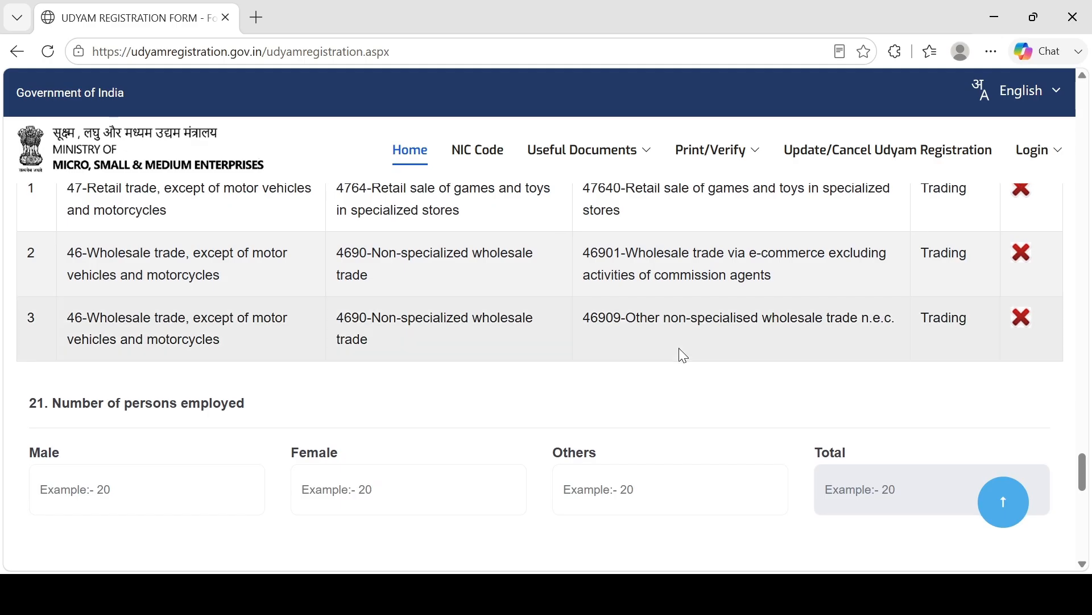
- Enter employees as 0 female and 0 others, correcting male from 2 to 1
scroll(684, 356, down, 2)
click(123, 351)
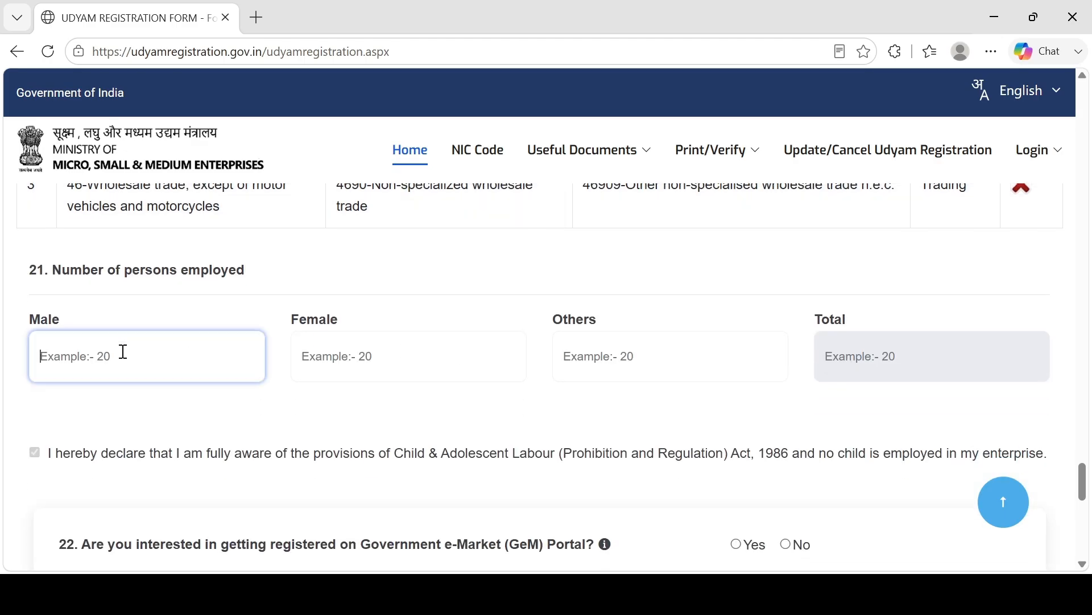
text(2)
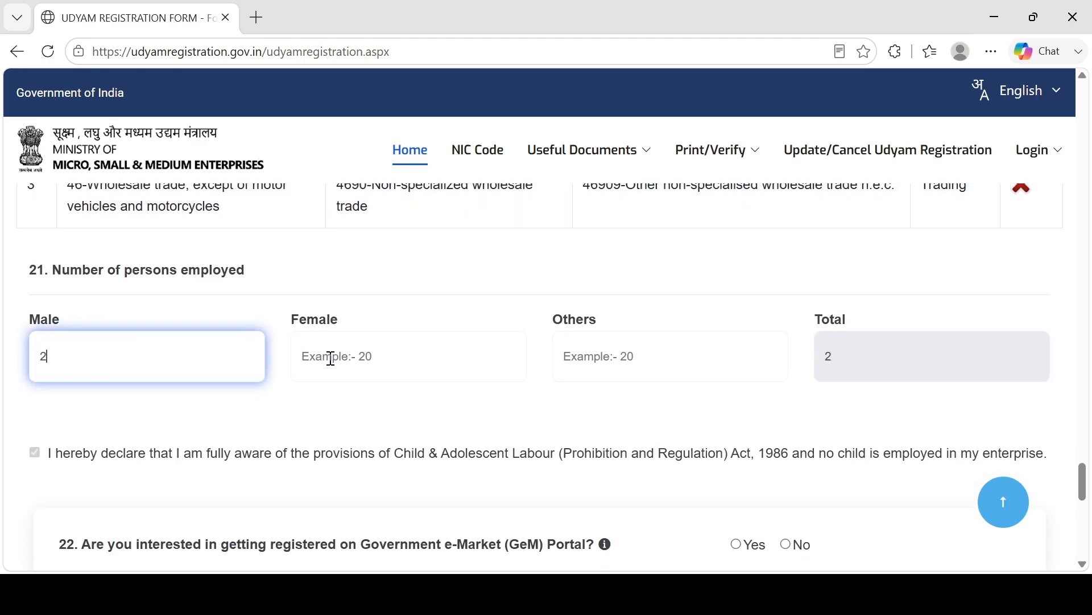
click(360, 357)
text(0)
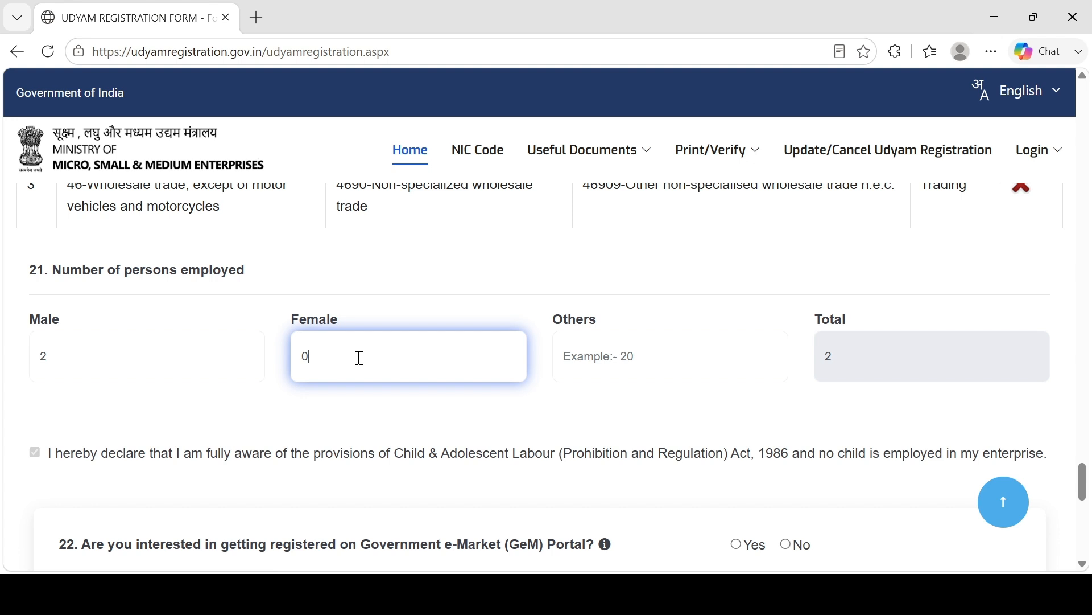
click(606, 368)
text(0)
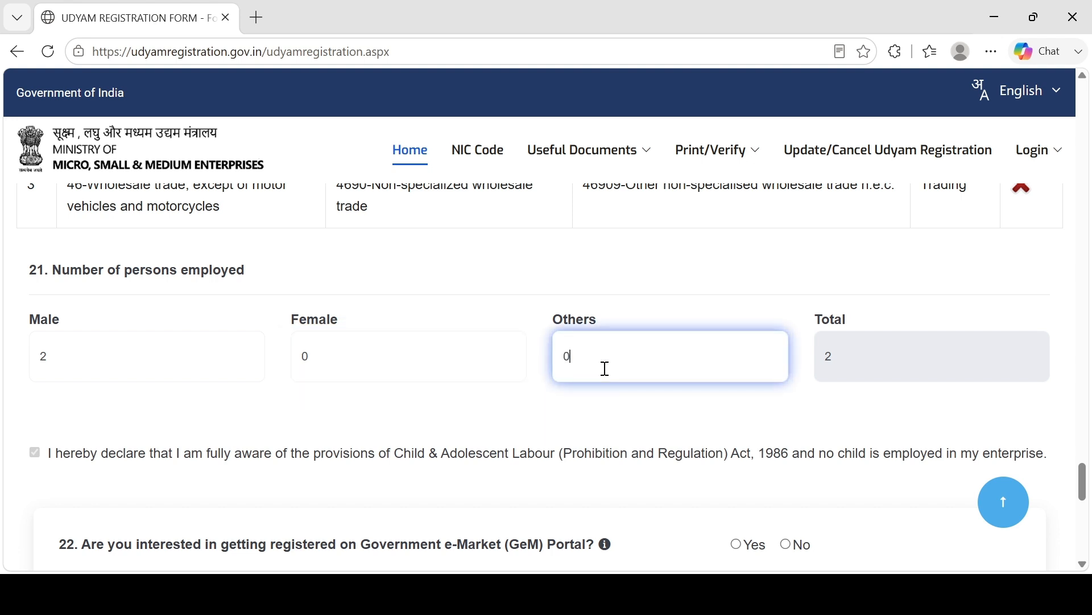
click(81, 353)
key(BackSpace)
text(1)
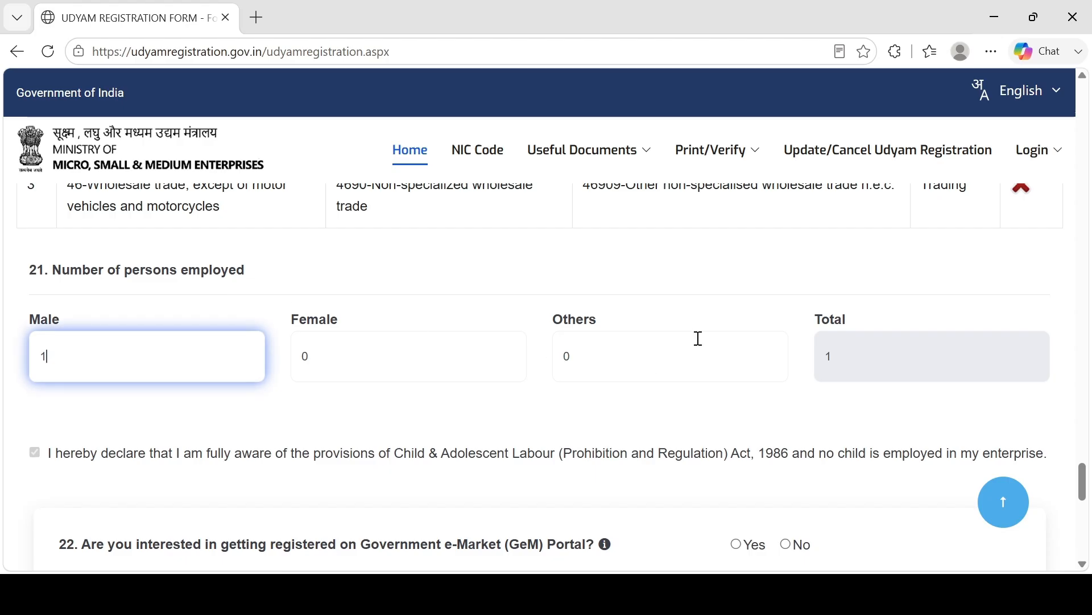
scroll(619, 302, down, 3)
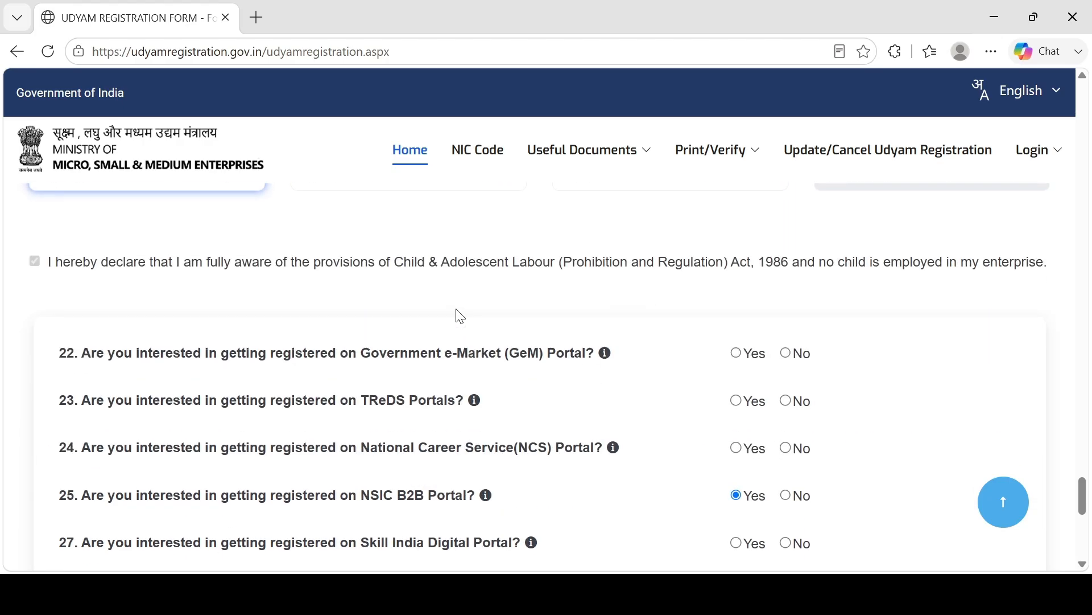
- Answer Yes for GeM, TReDS, National Career Service and Skill India Digital, then request the final OTP
scroll(682, 341, down, 2)
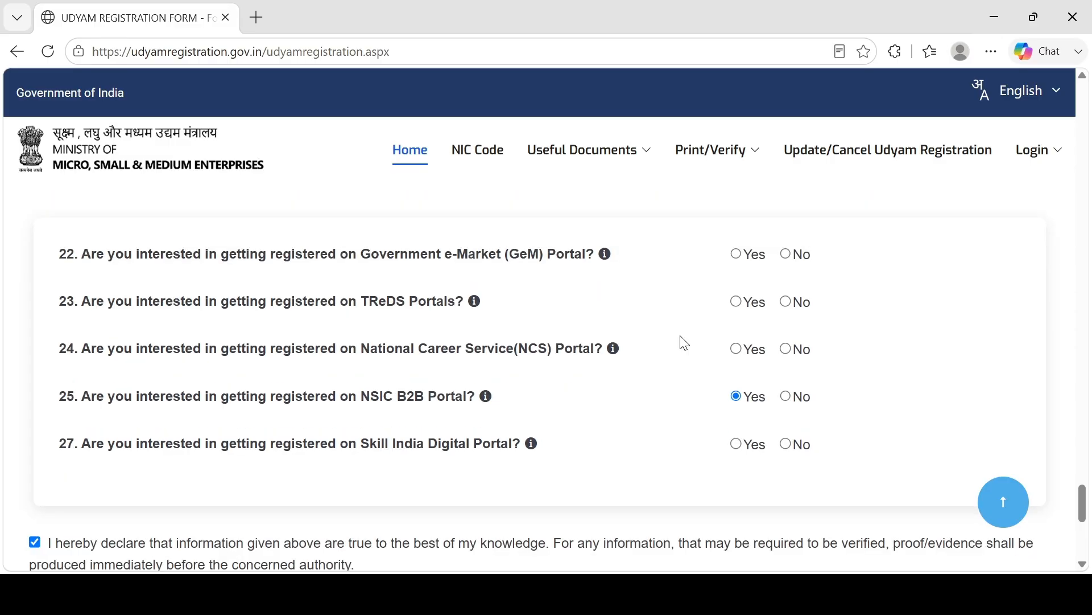
click(737, 254)
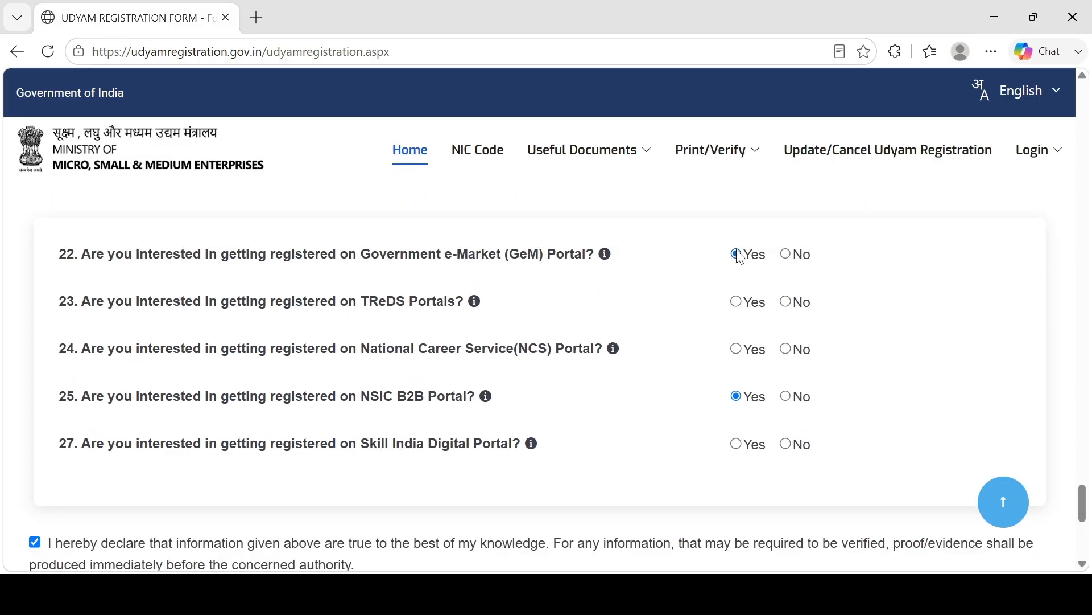
click(737, 302)
click(743, 356)
click(738, 450)
scroll(738, 450, down, 2)
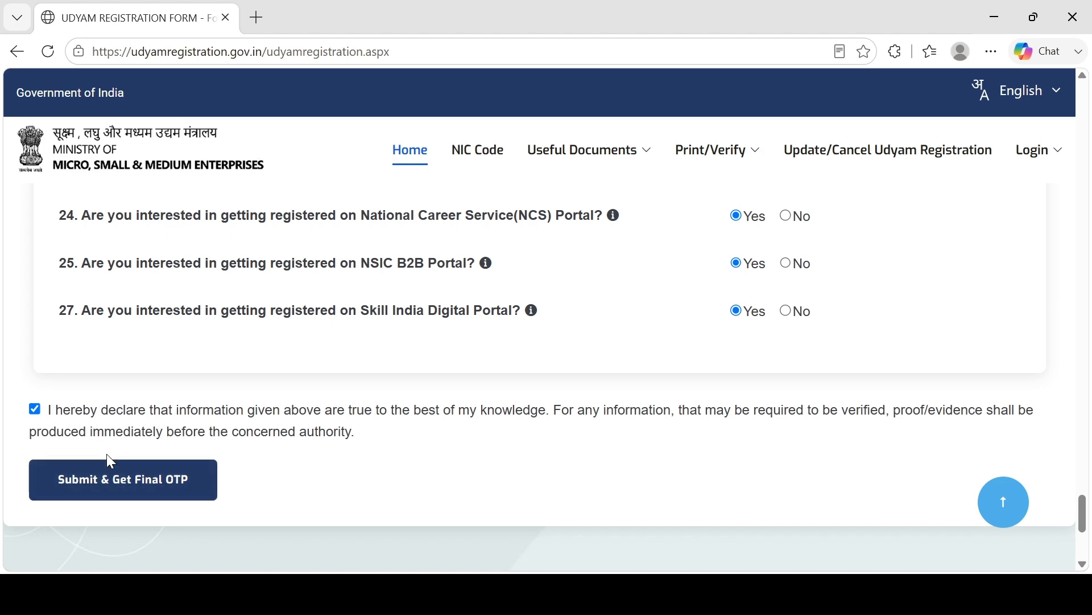
click(125, 477)
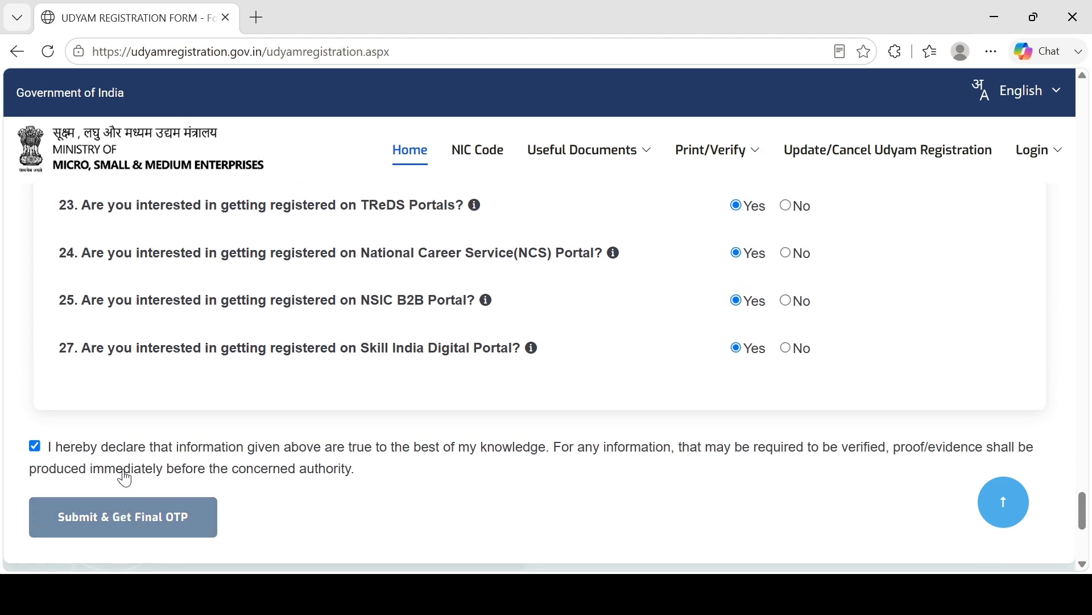
- Confirm, enter the received final OTP and the captcha verification code, and submit finally
click(655, 178)
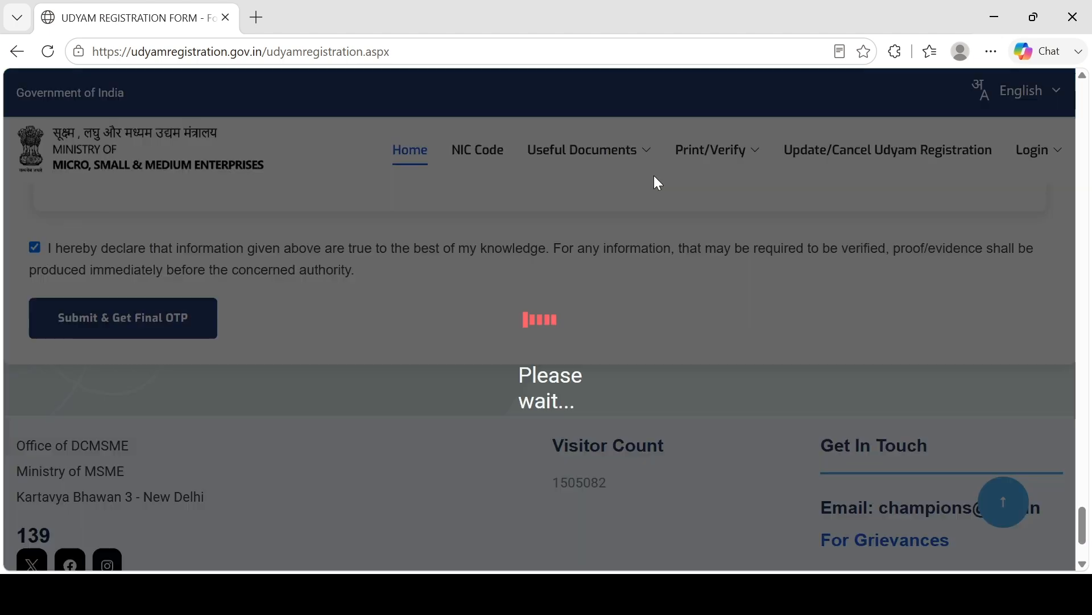
click(136, 359)
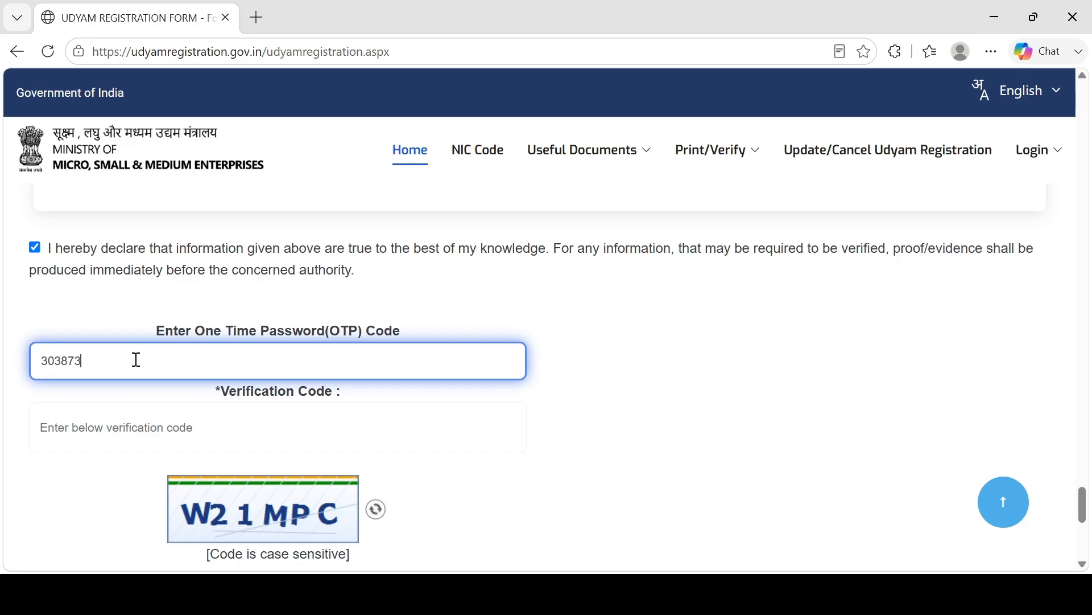
click(142, 433)
text(W21MPC)
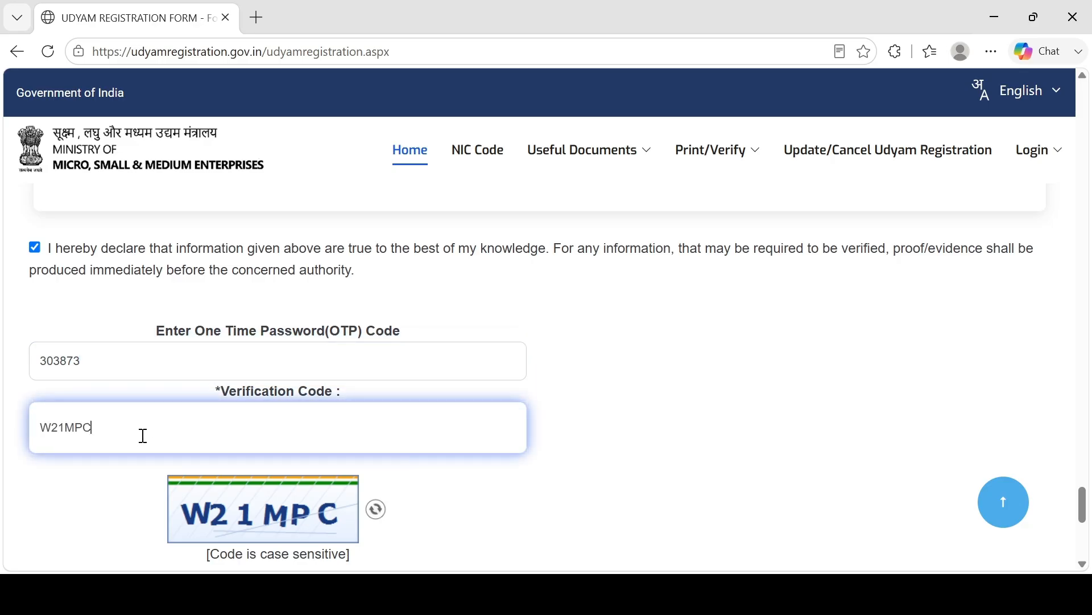
scroll(143, 435, down, 4)
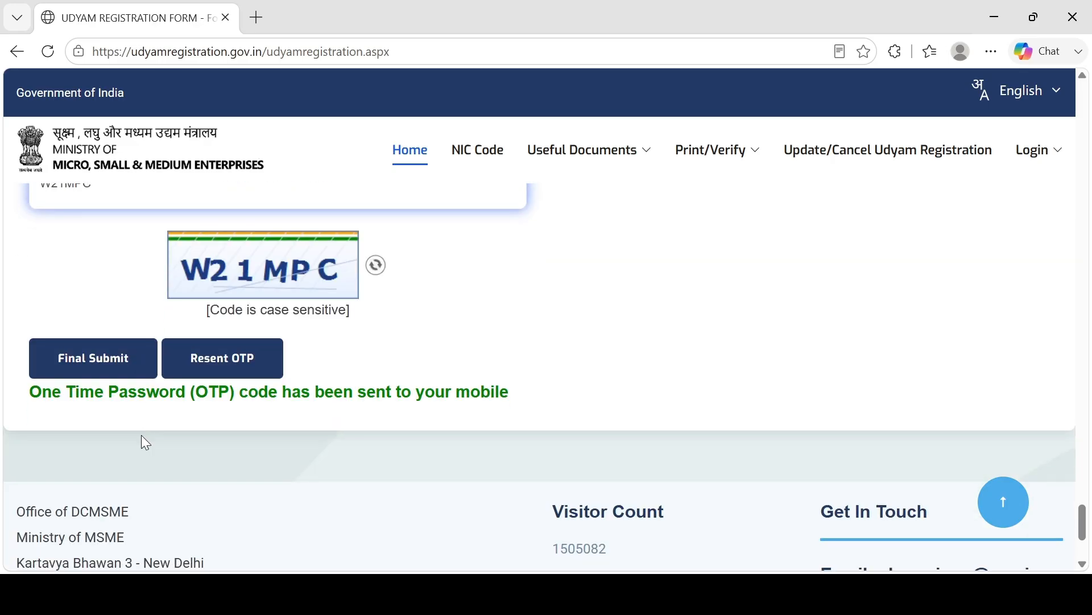
click(115, 360)
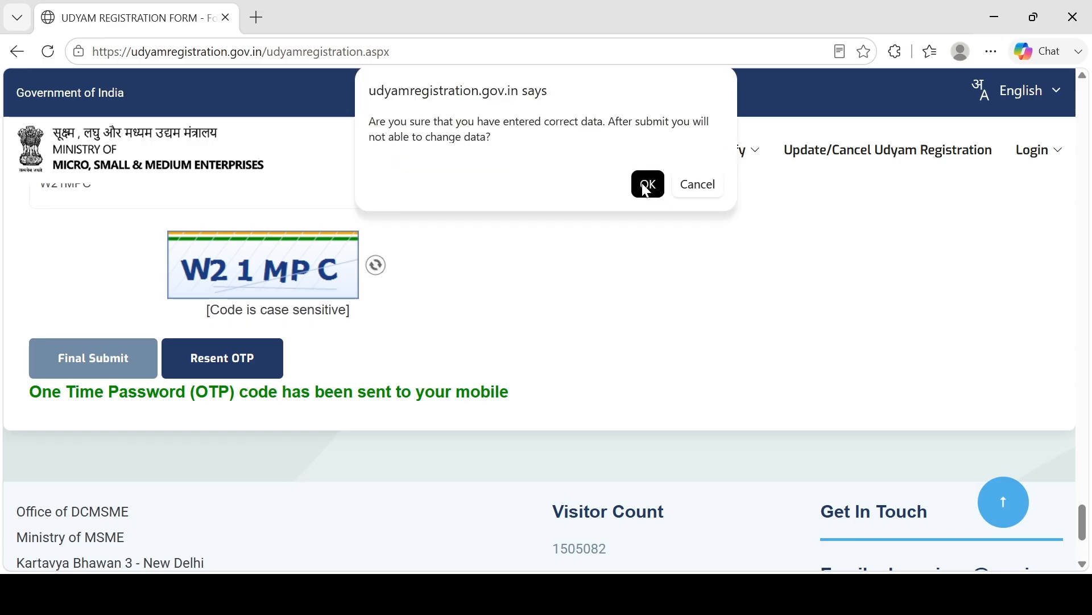
- Confirm the data is final, copy the issued registration number and dismiss the success message
click(647, 188)
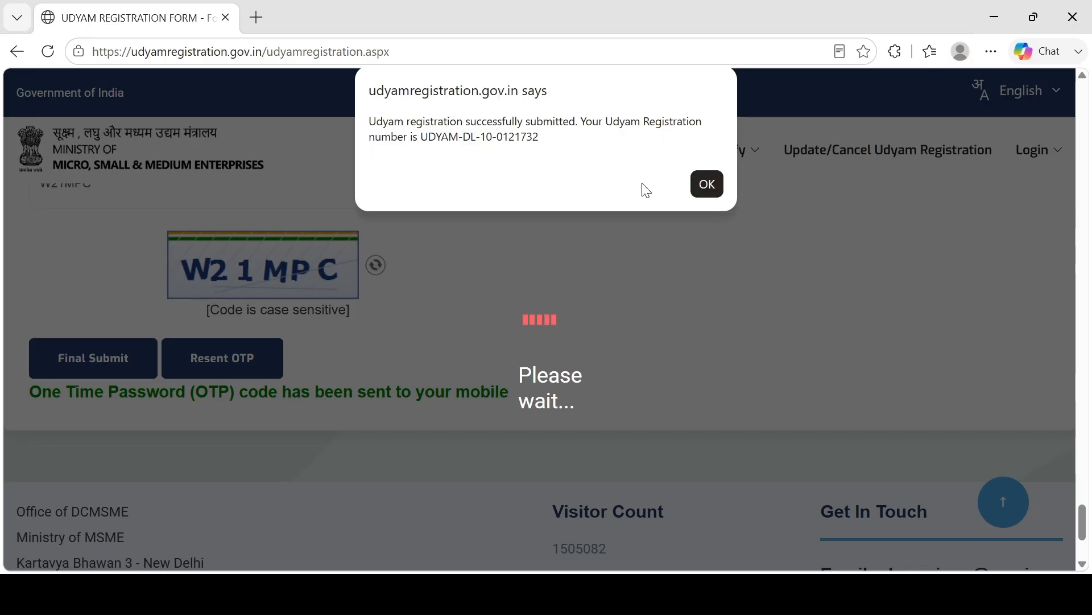
drag(541, 136, 424, 137)
key(ctrl+c)
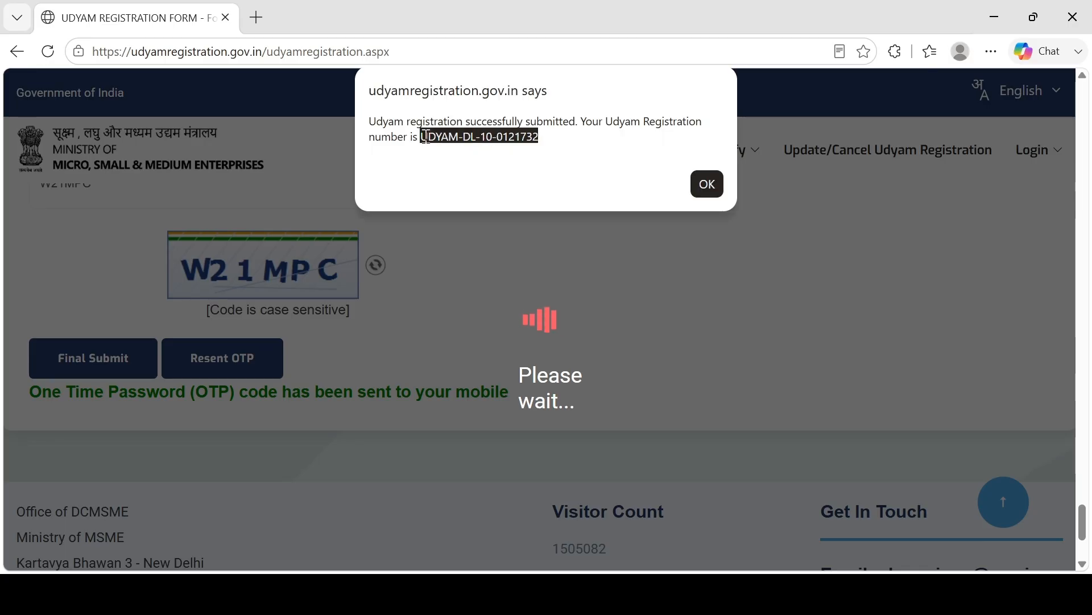
click(710, 185)
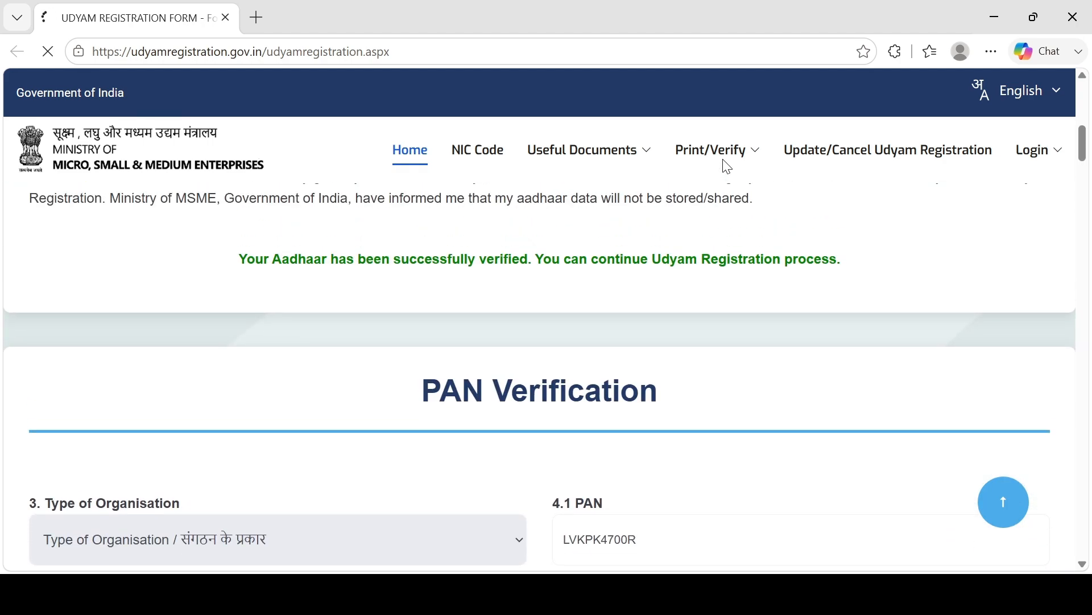
mouse_move(728, 144)
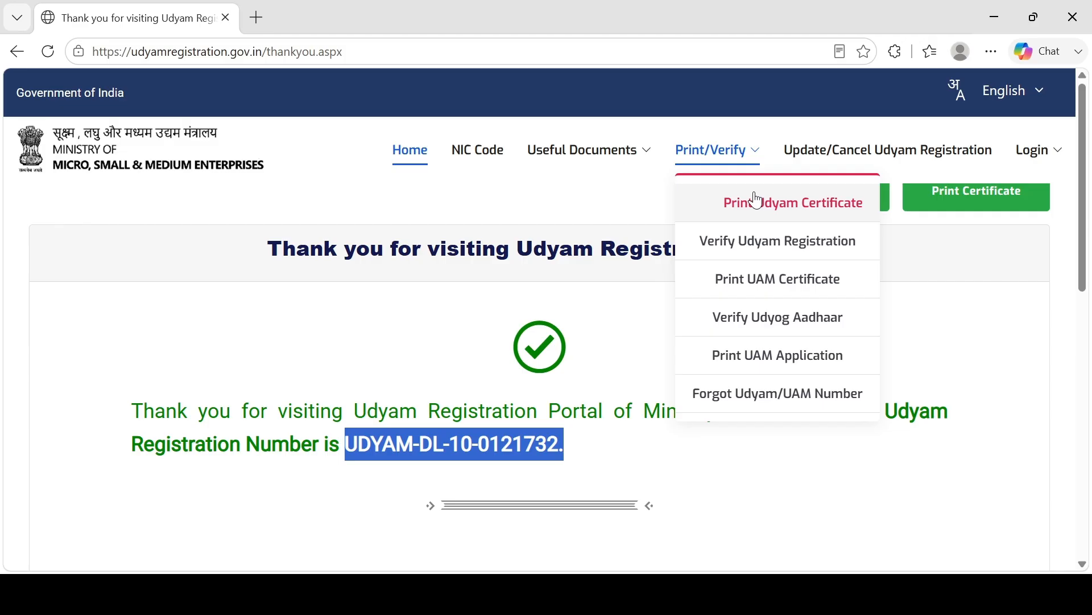
- On the certificate login, paste the registration number, enter the mobile number, choose mobile OTP and fill the captcha
click(755, 195)
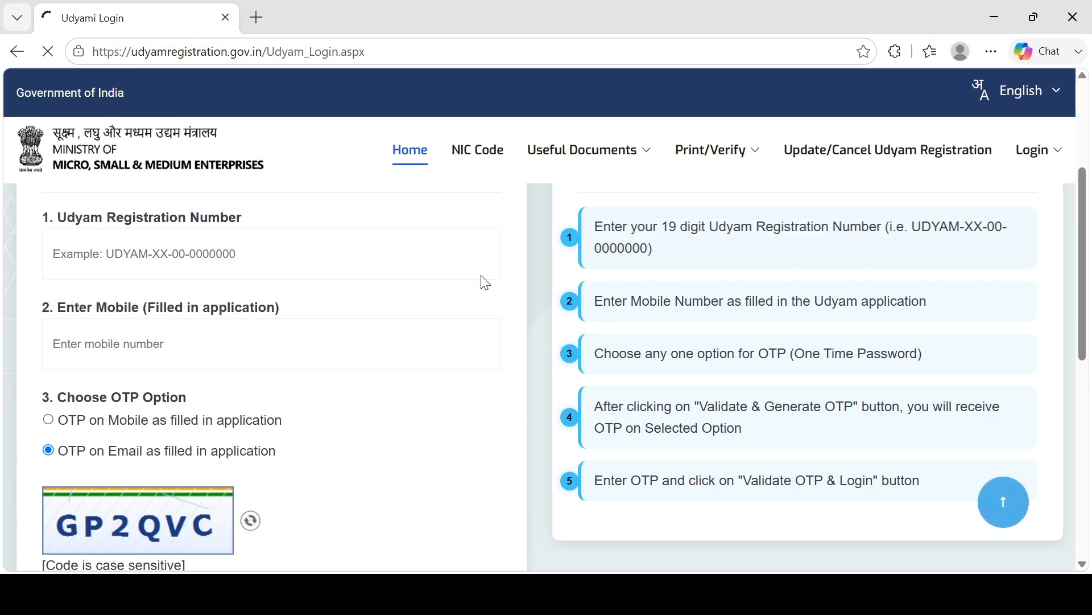
click(139, 251)
key(ctrl+v)
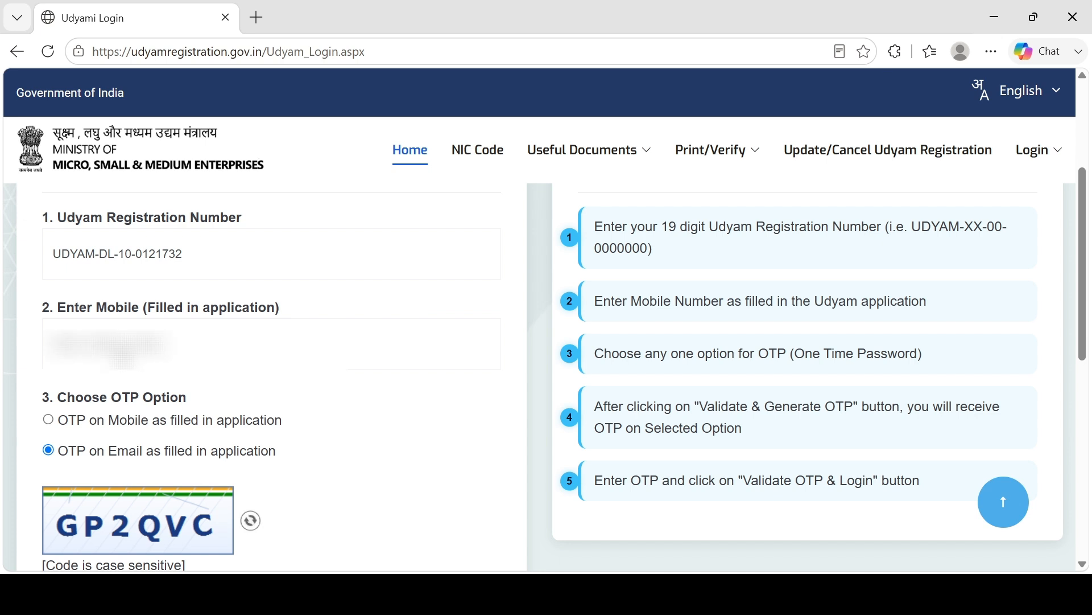
text(9)
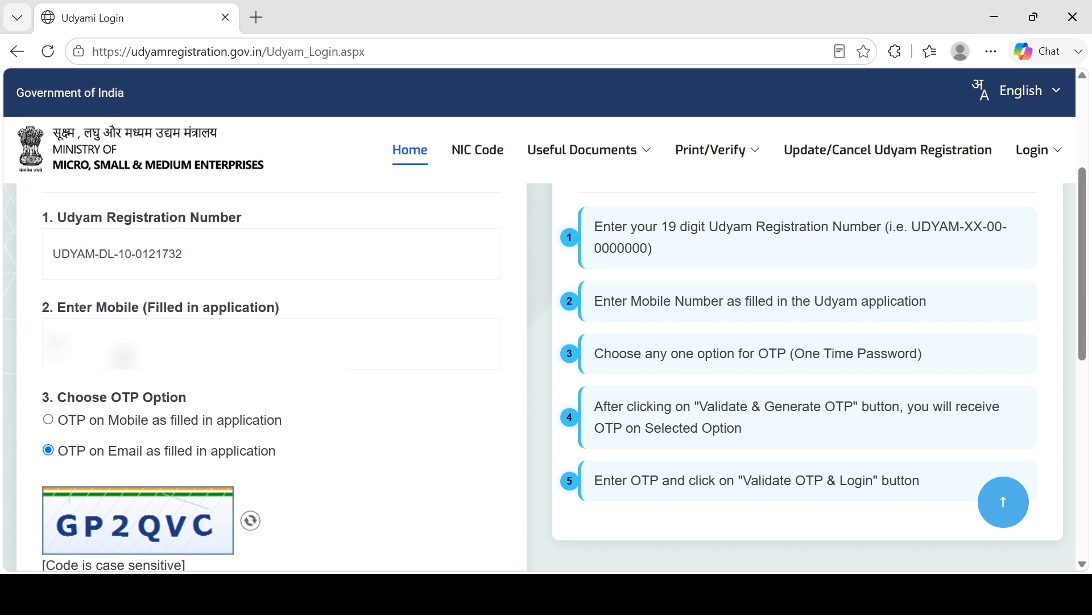
scroll(49, 342, down, 2)
click(48, 328)
scroll(68, 329, down, 3)
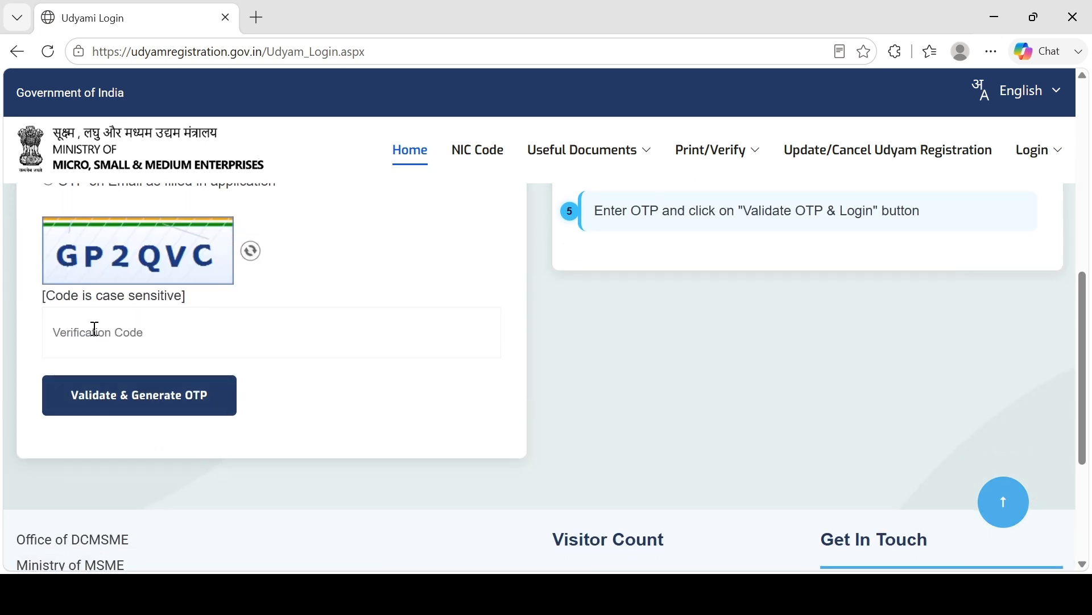
click(94, 326)
text(GP2QVC)
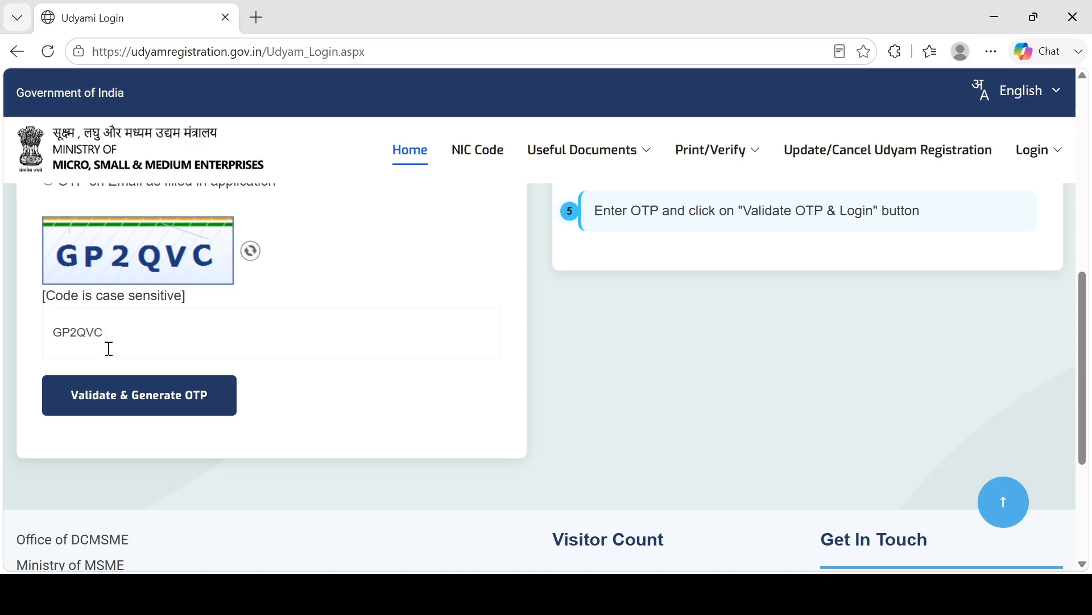
click(118, 398)
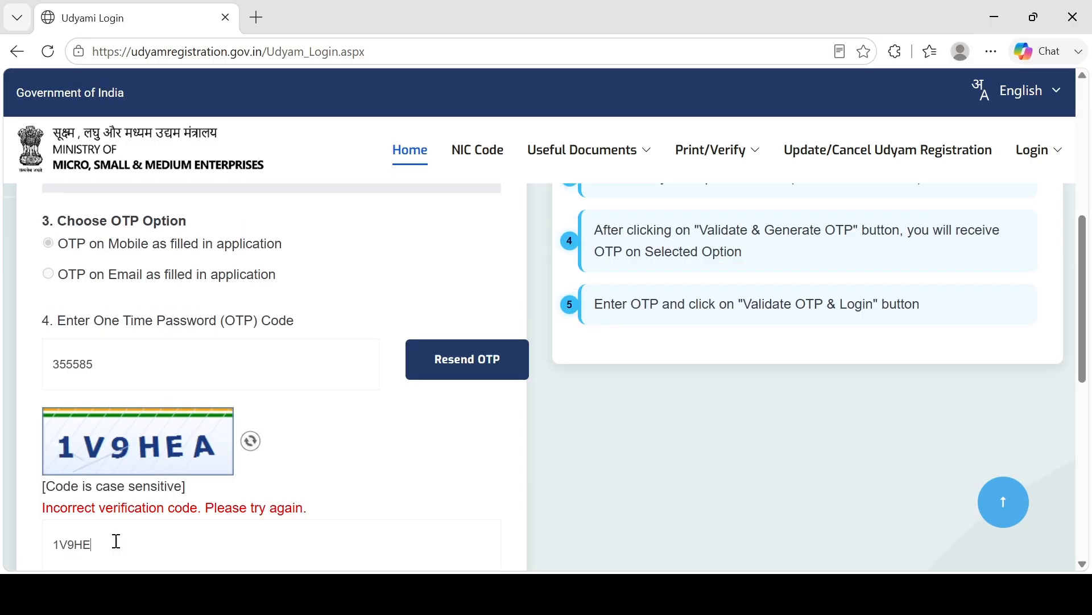
- Enter the mobile OTP and log in to the Udyam Dashboard
text(A)
scroll(116, 541, down, 4)
click(127, 378)
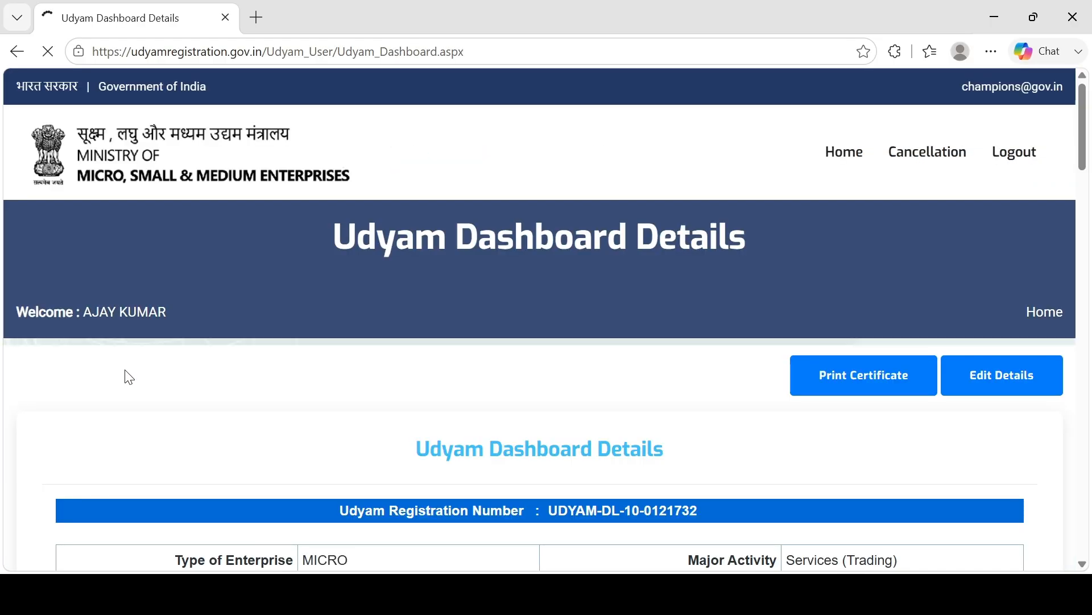
- Open the printable registration certificate for CHARACTER SHOP from the dashboard
scroll(125, 369, down, 2)
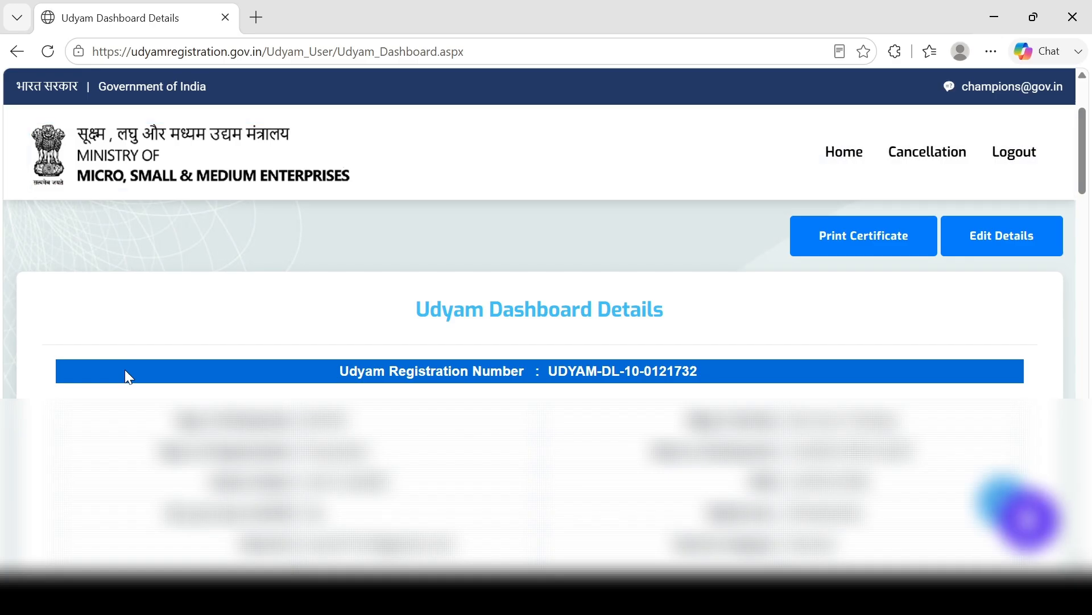
scroll(125, 377, up, 2)
click(831, 381)
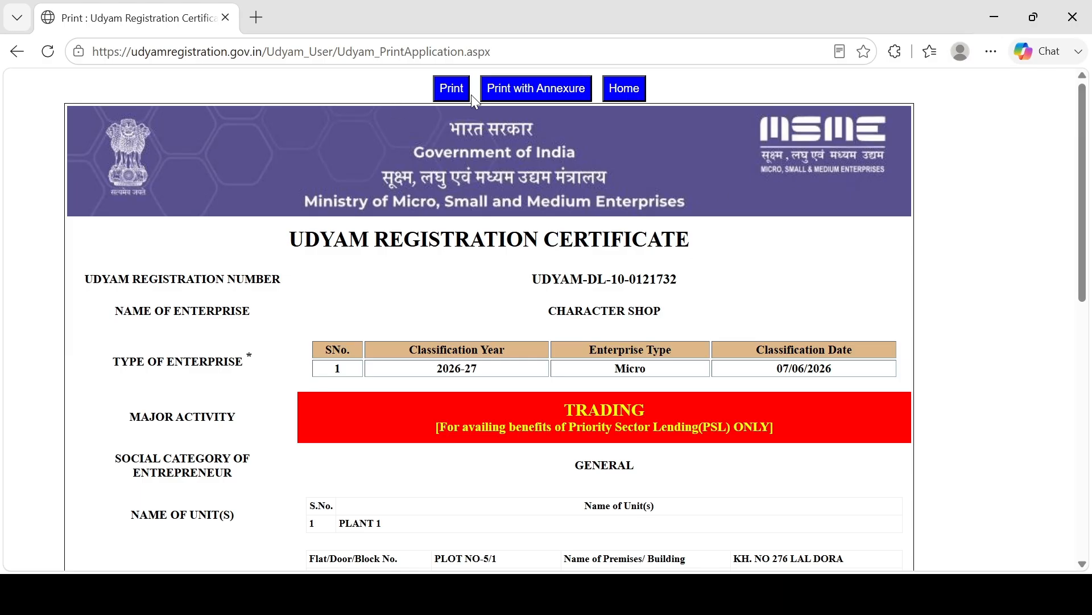
- Save the certificate as a PDF, then reopen and scroll through its 2-page print preview
click(520, 89)
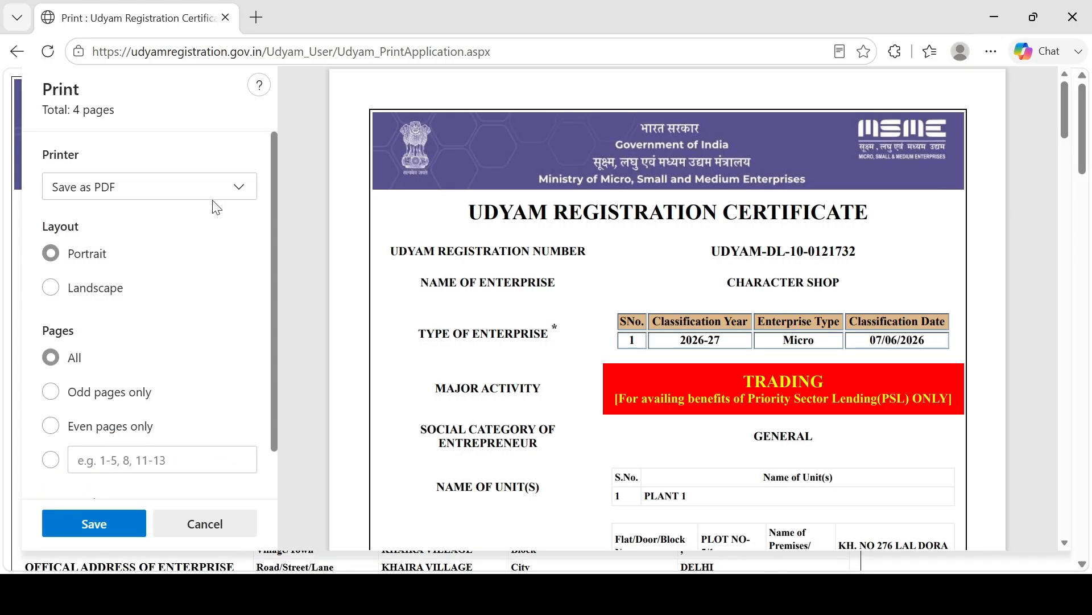
click(113, 520)
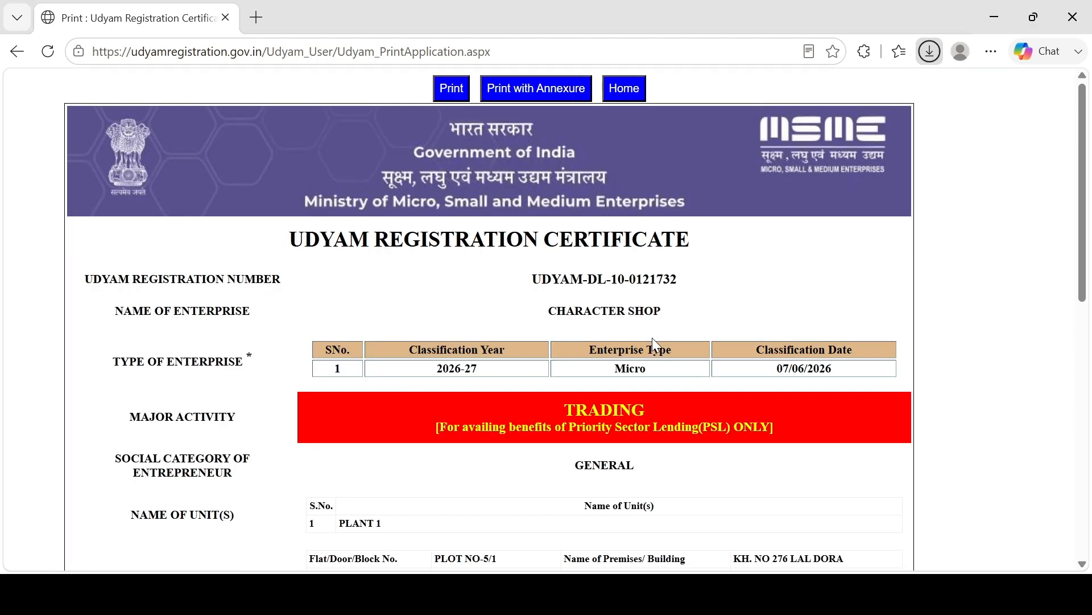
click(460, 92)
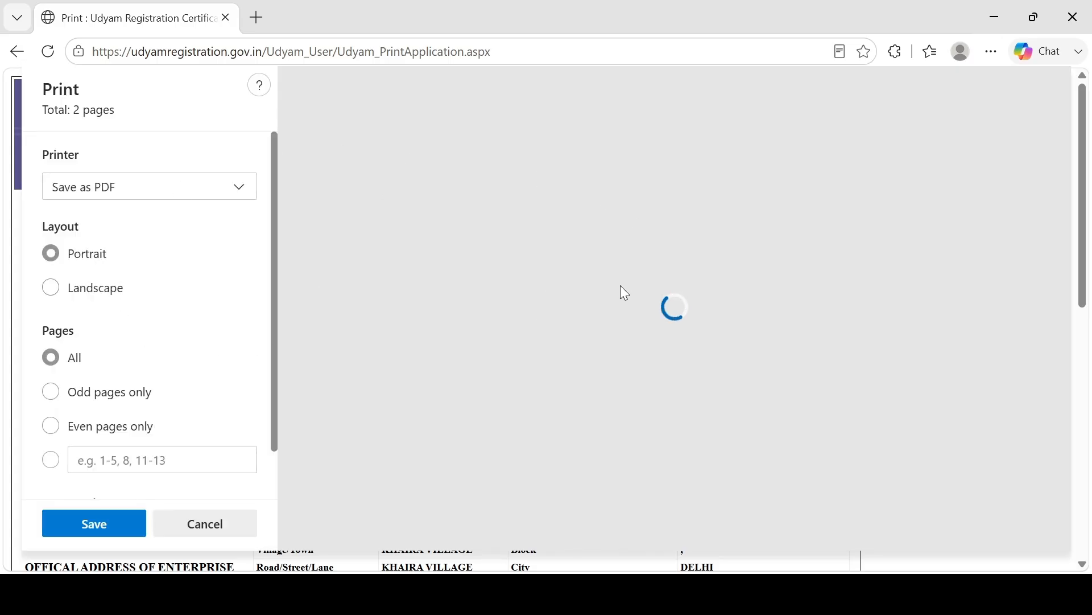
scroll(568, 271, down, 20)
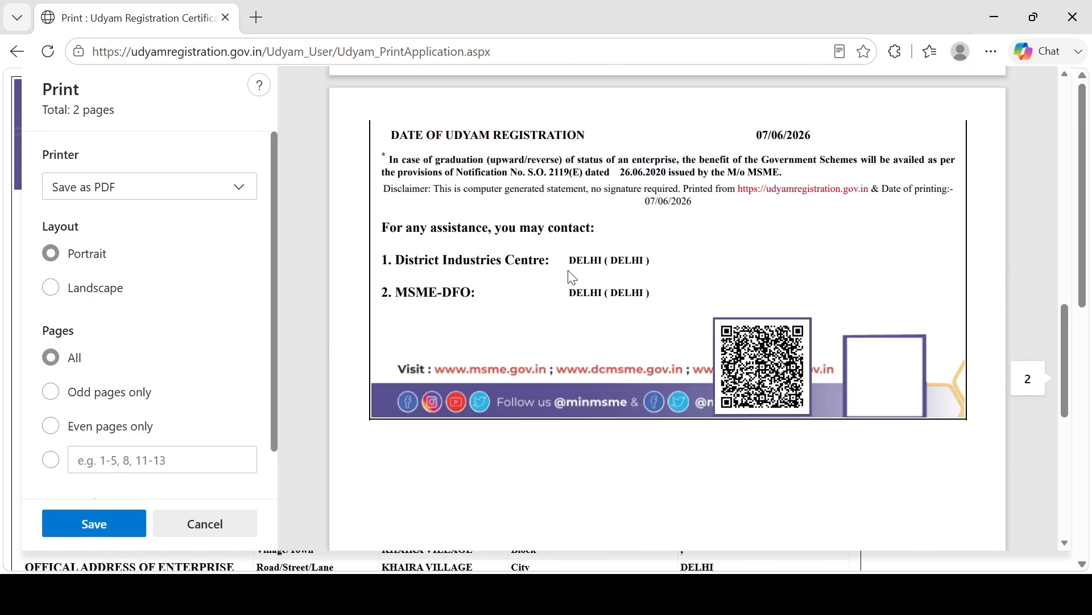
scroll(573, 277, up, 20)
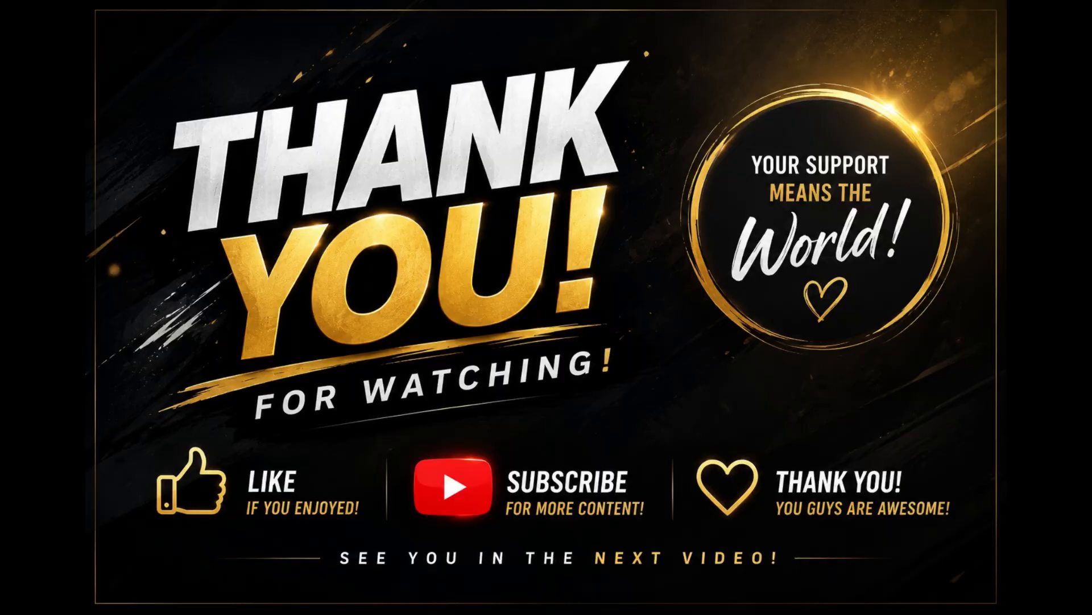